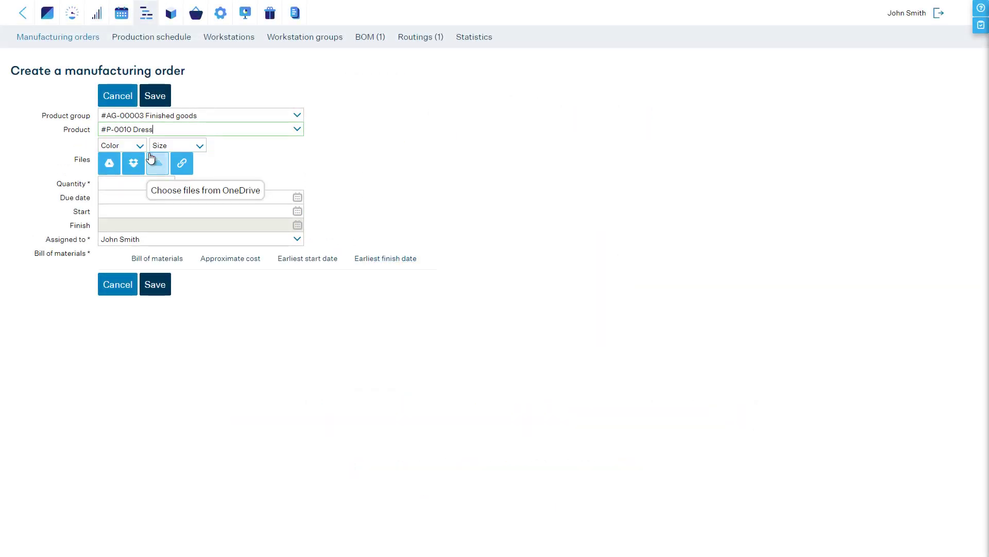
- Set the manufacturing order to Blue, Small, quantity 10, and view its BOM details
left_click(137, 145)
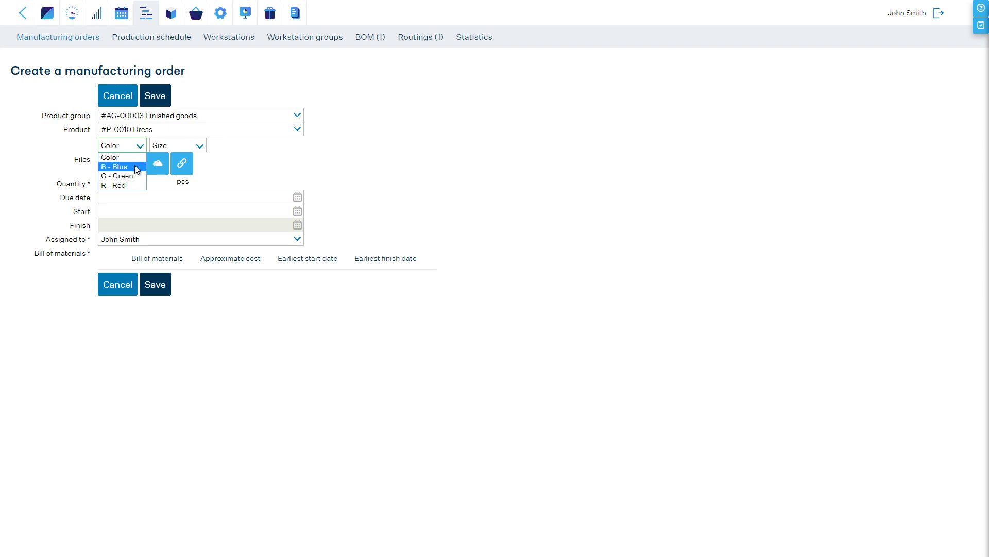
left_click(142, 162)
left_click(178, 145)
left_click(164, 164)
left_click(149, 184)
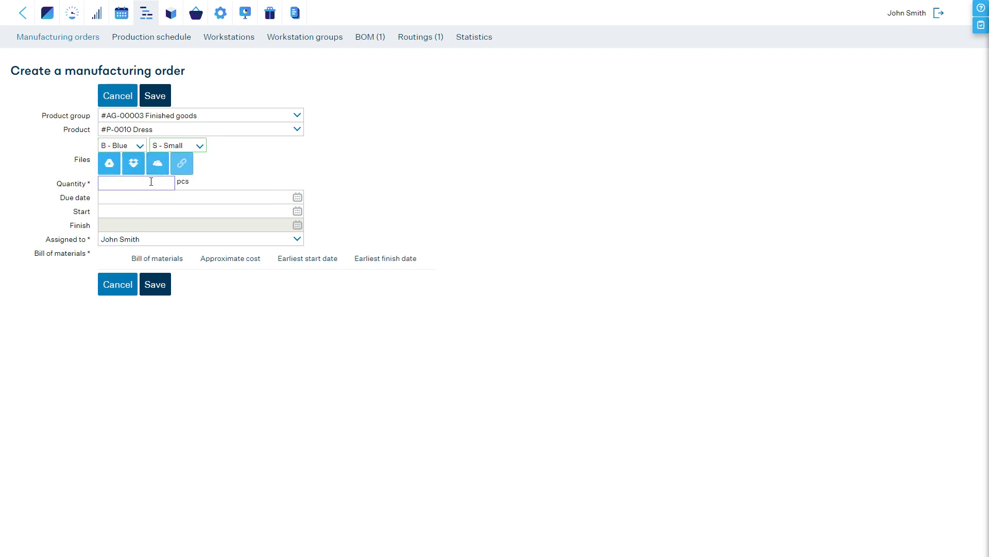
type("10")
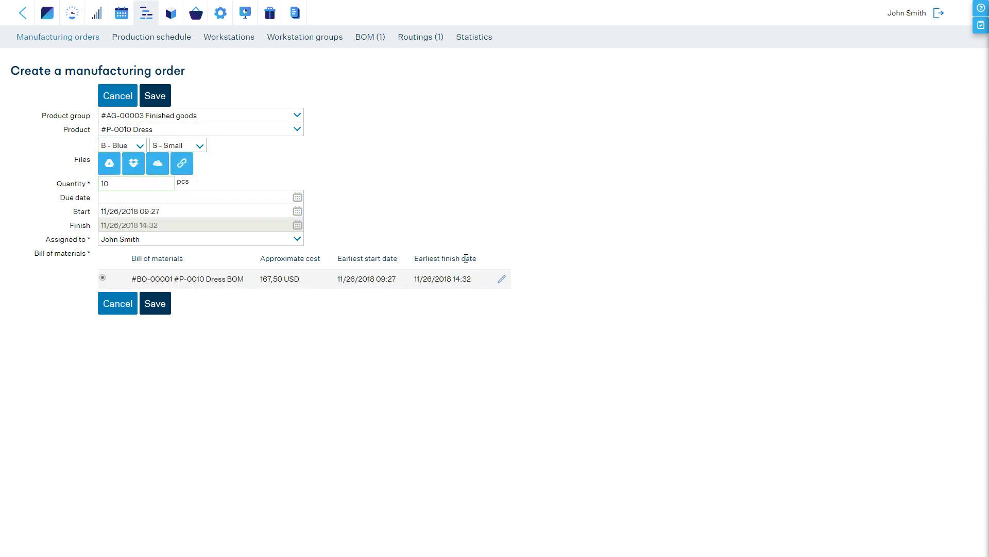
left_click(503, 278)
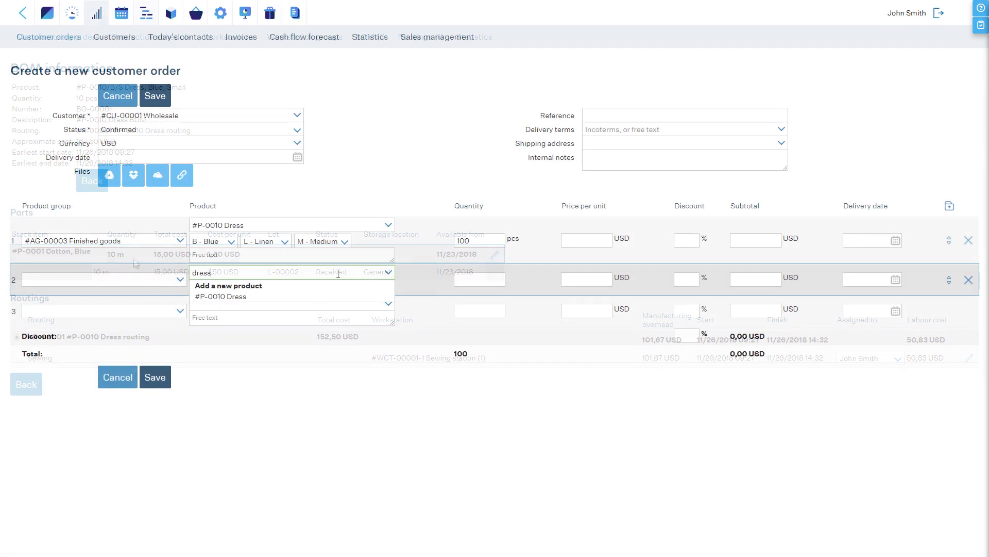
- Add a second customer order line for the Dress in Green Linen
left_click(220, 296)
left_click(212, 288)
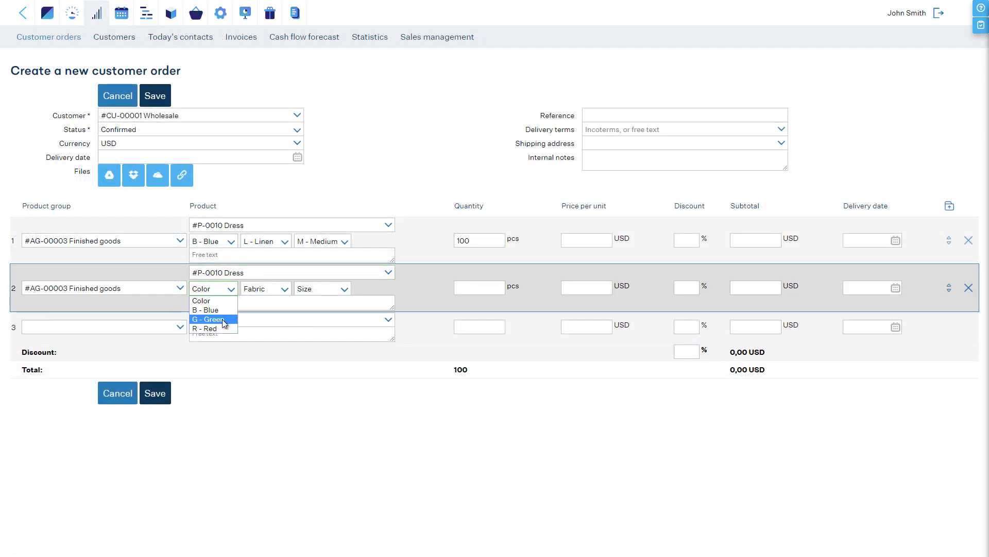
left_click(221, 319)
left_click(260, 288)
left_click(258, 310)
left_click(316, 289)
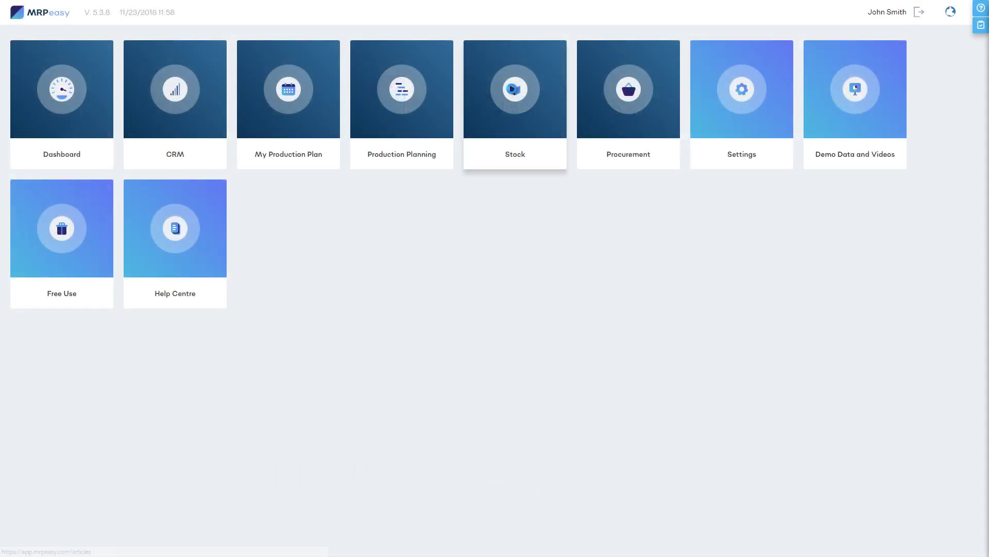
- Check the Dress stock item, then view the item parameters list in Stock settings
left_click(512, 88)
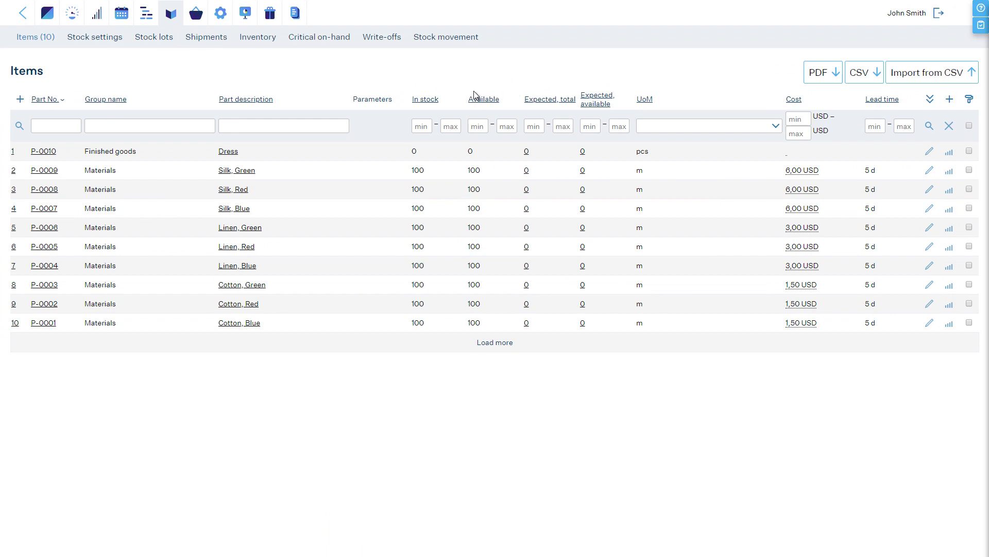
left_click(230, 151)
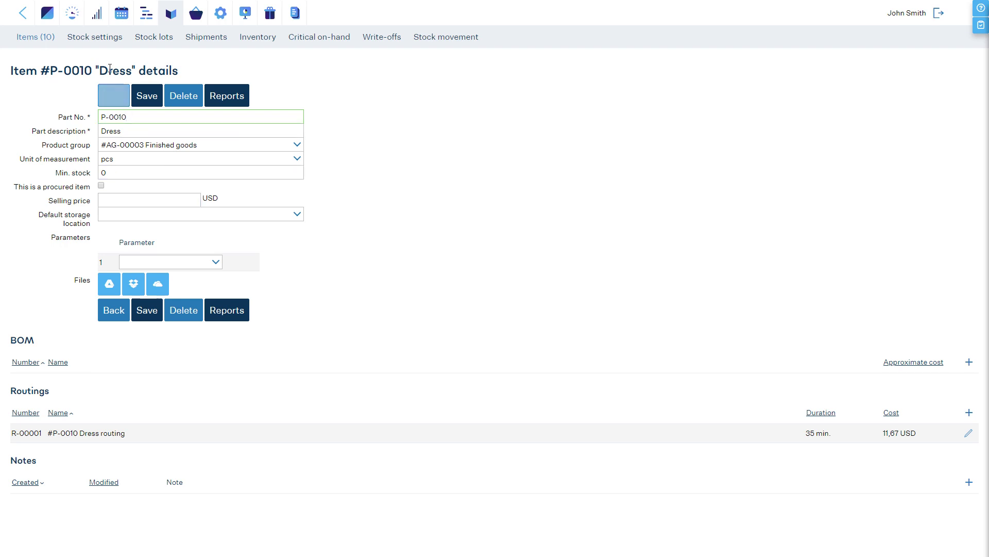
left_click(101, 39)
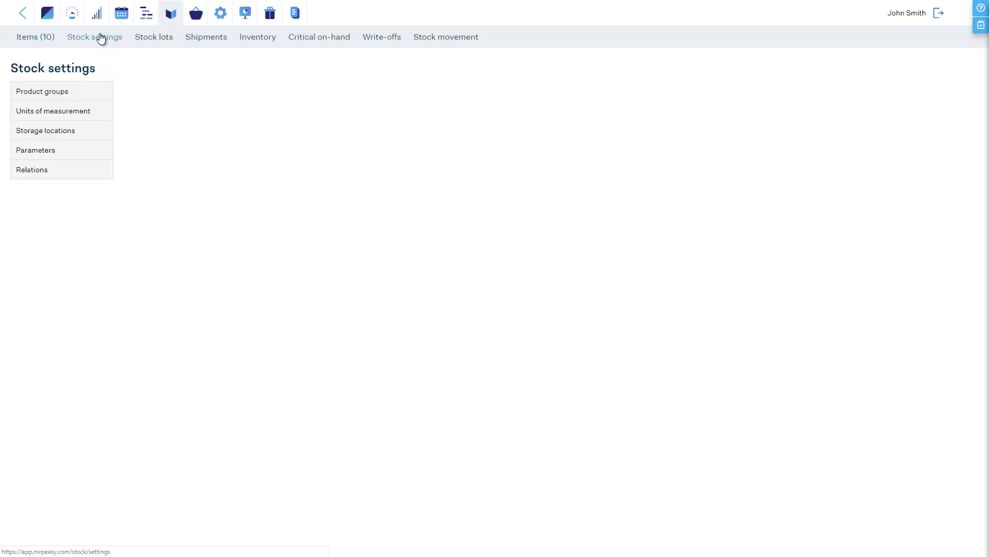
left_click(66, 154)
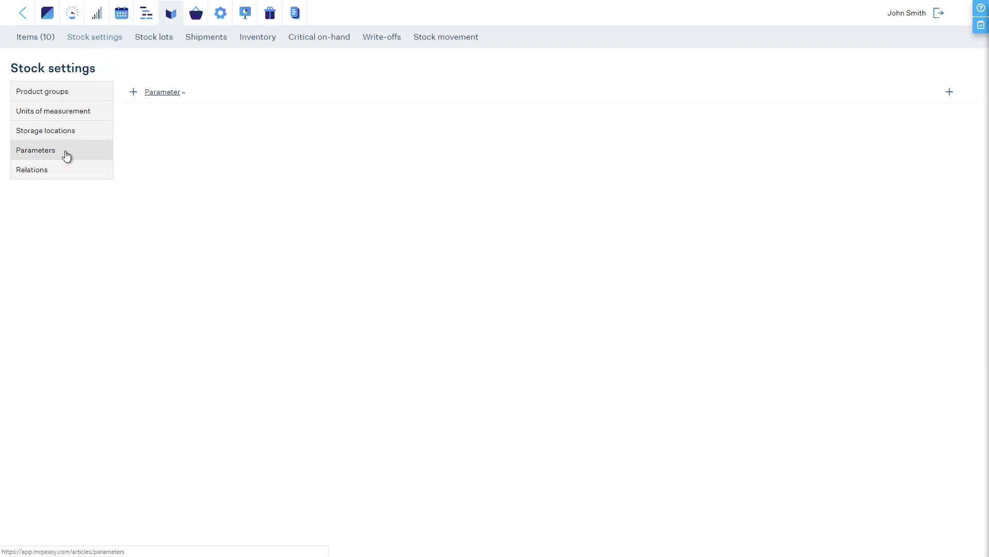
- Create a new parameter named Size that changes raw material quantities
left_click(133, 94)
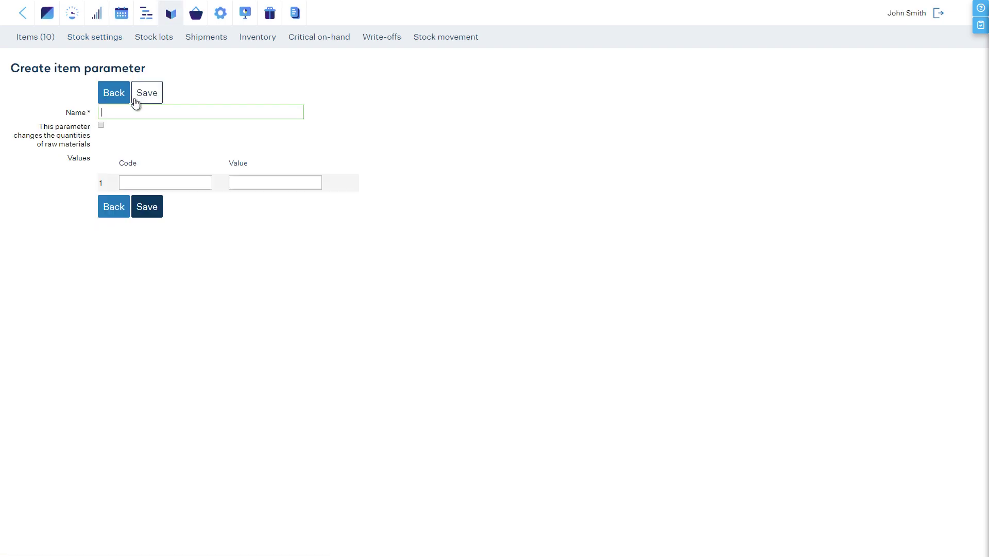
type("Size")
left_click(101, 125)
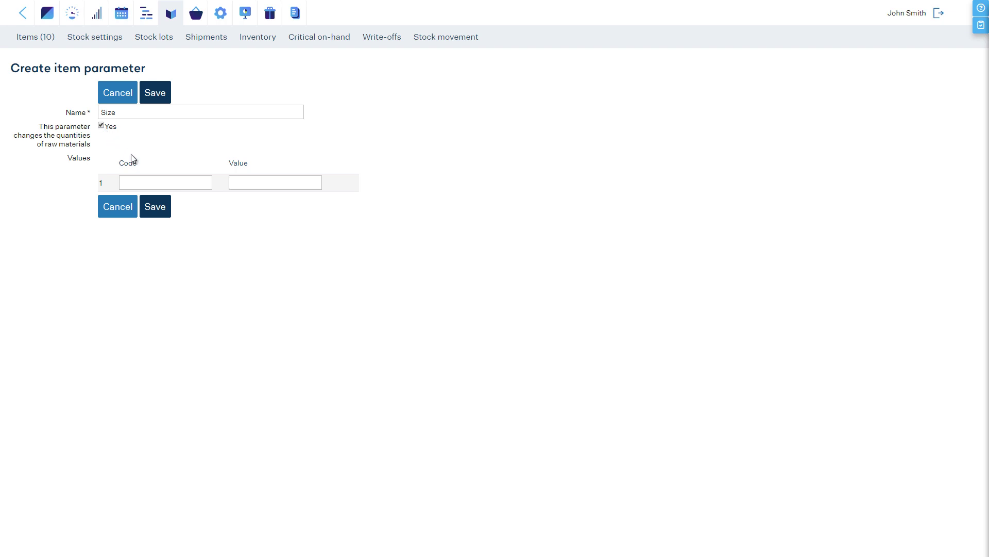
- Give Size the values S Small, M Medium and L Large, and save it
left_click(152, 182)
type("s")
key("Tab")
type("S")
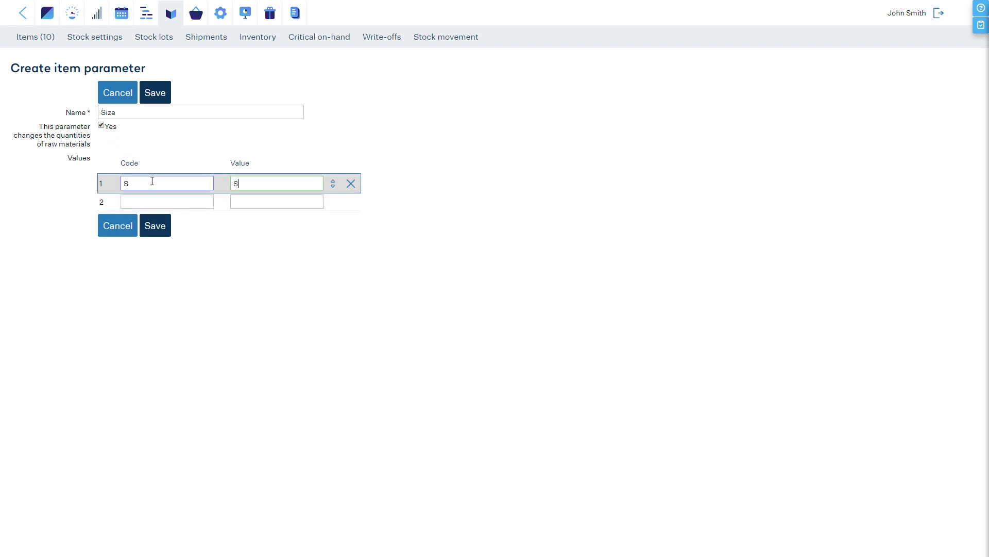
type("mall")
key("Tab")
type("M")
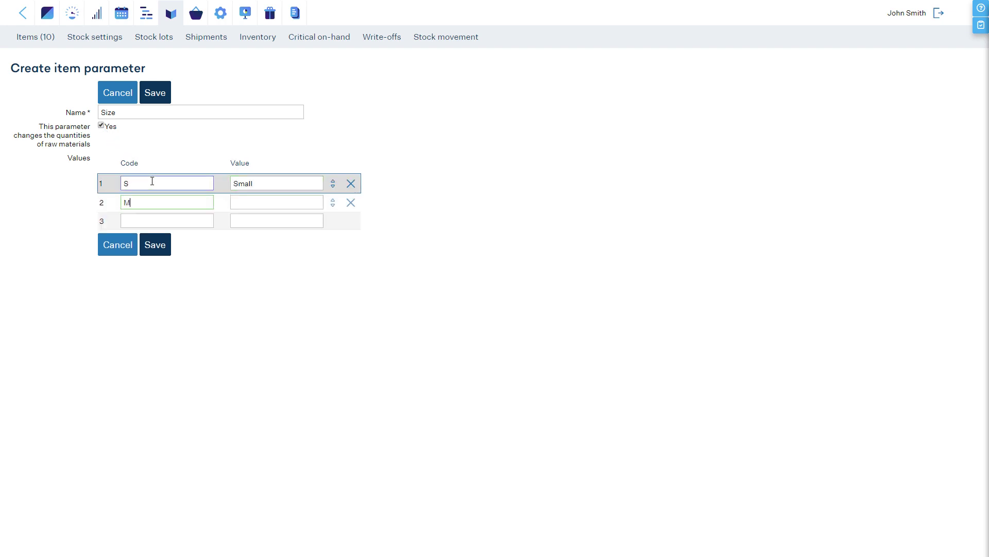
key("Tab")
type("Medium")
key("Tab")
type("Large")
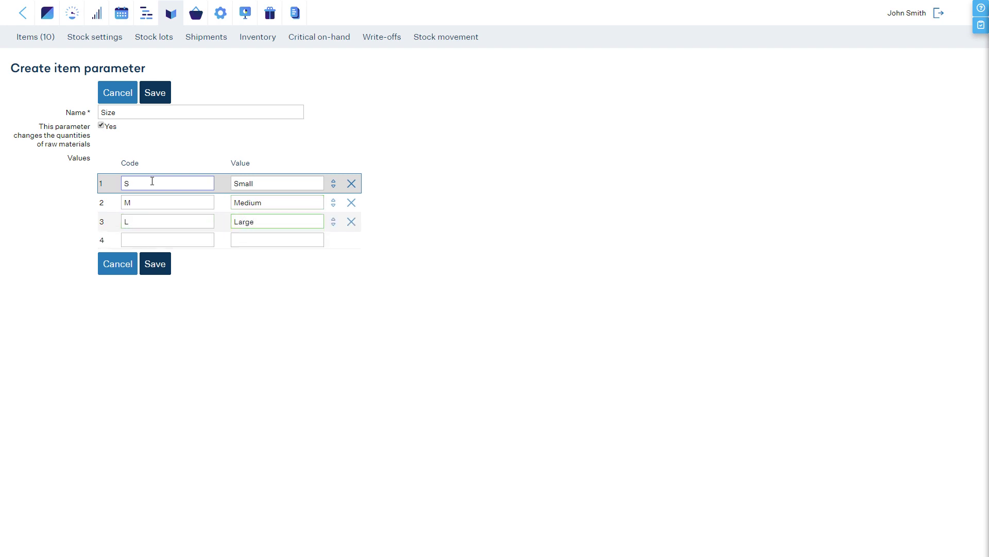
left_click(161, 264)
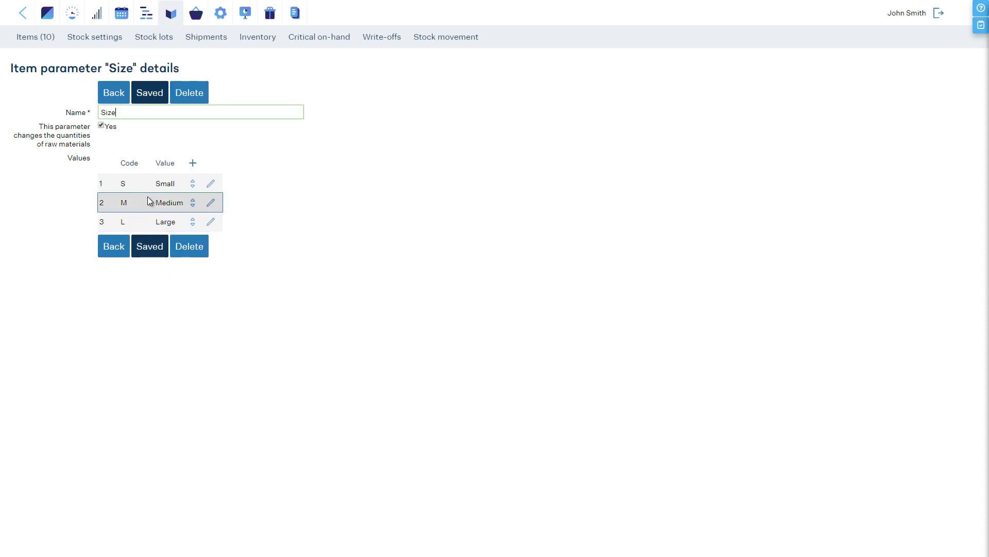
left_click(116, 93)
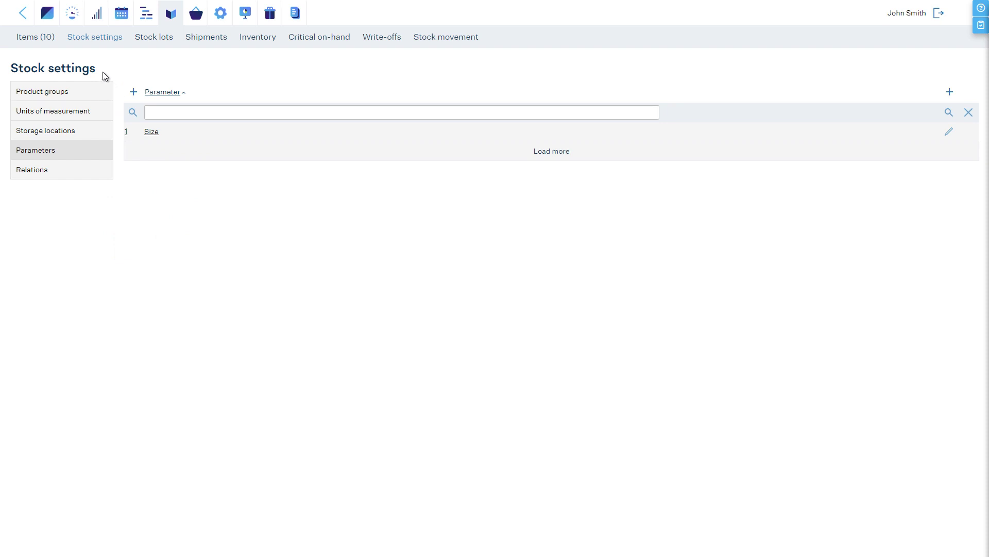
- Assign the Size parameter to the Dress item and save it
left_click(36, 38)
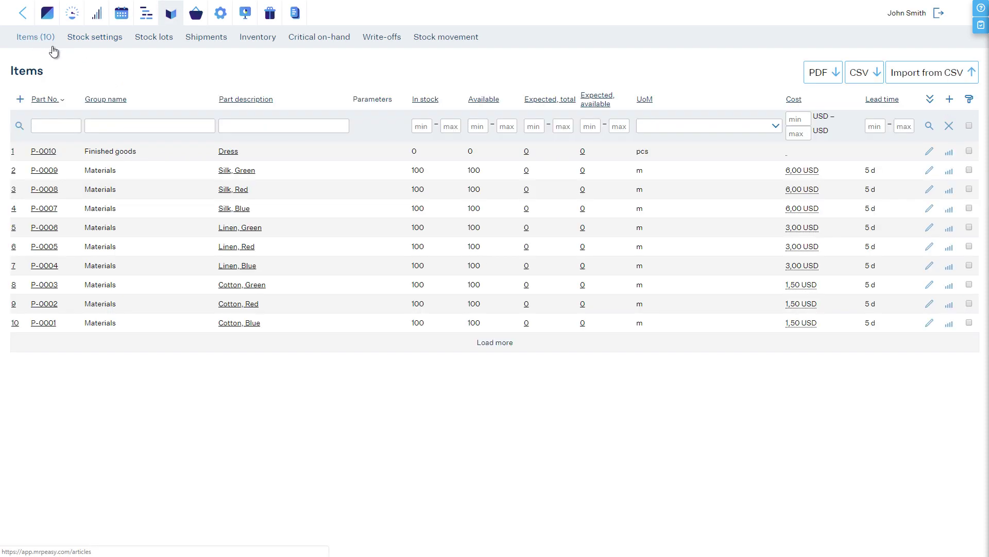
left_click(229, 151)
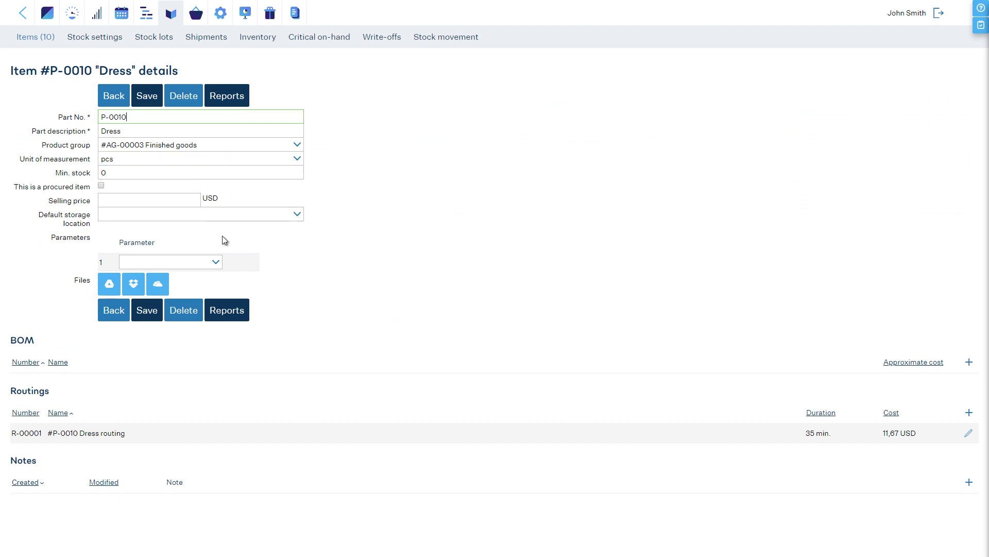
left_click(216, 259)
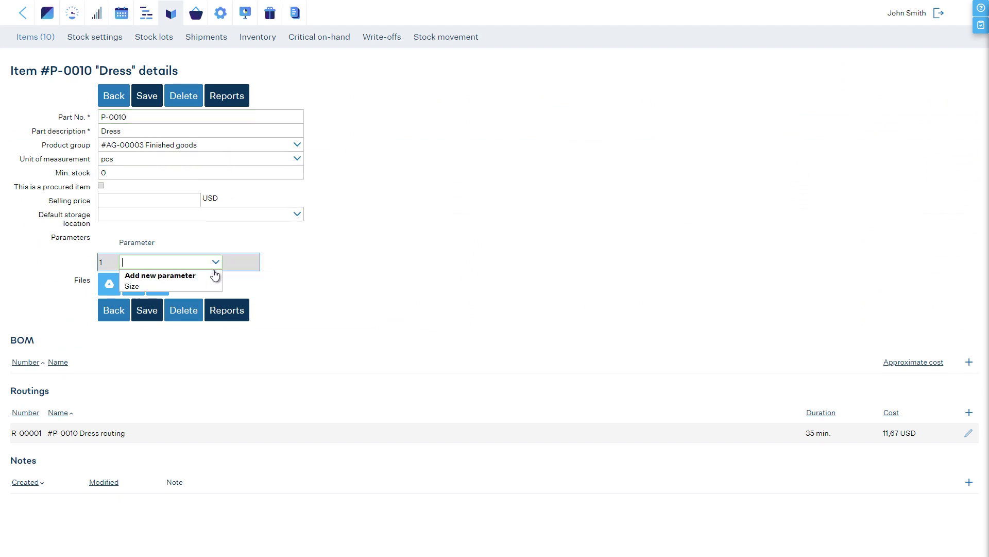
left_click(200, 287)
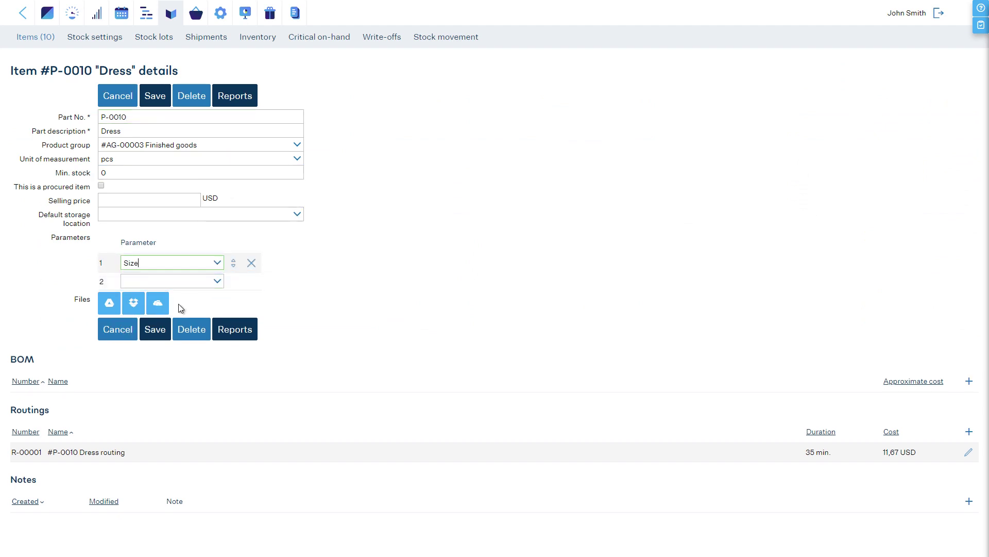
left_click(157, 326)
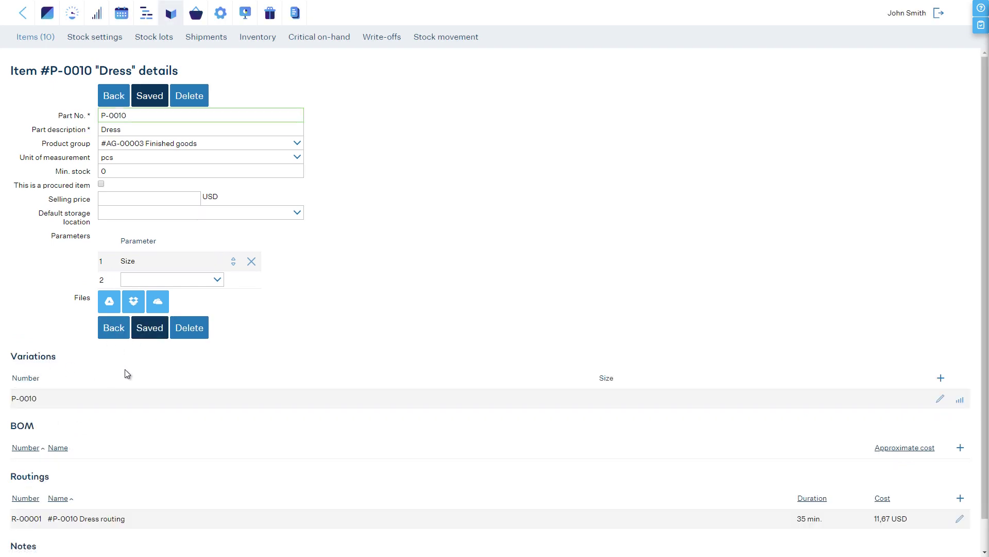
- Create Dress variations P-0010/S, P-0010/M and P-0010/L for every size
left_click(940, 381)
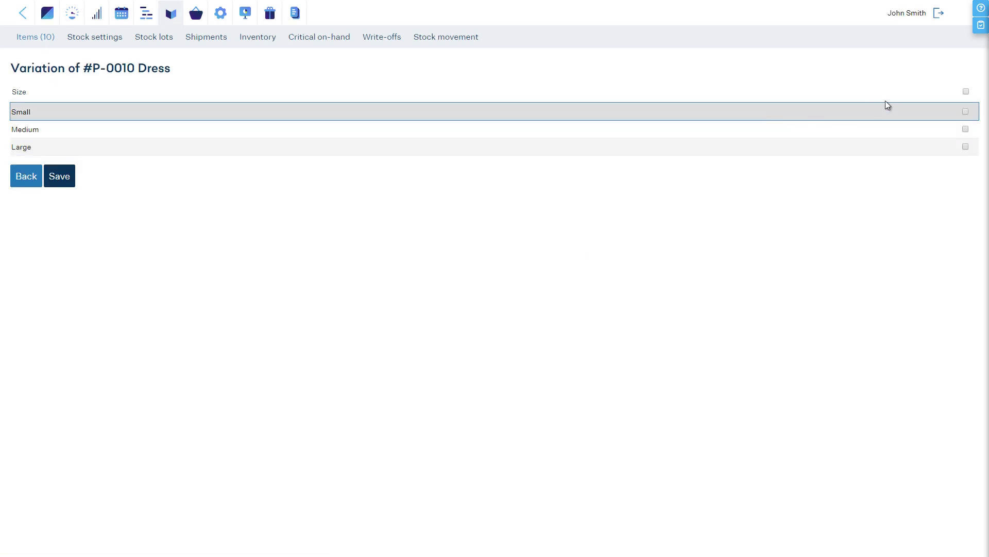
left_click(967, 92)
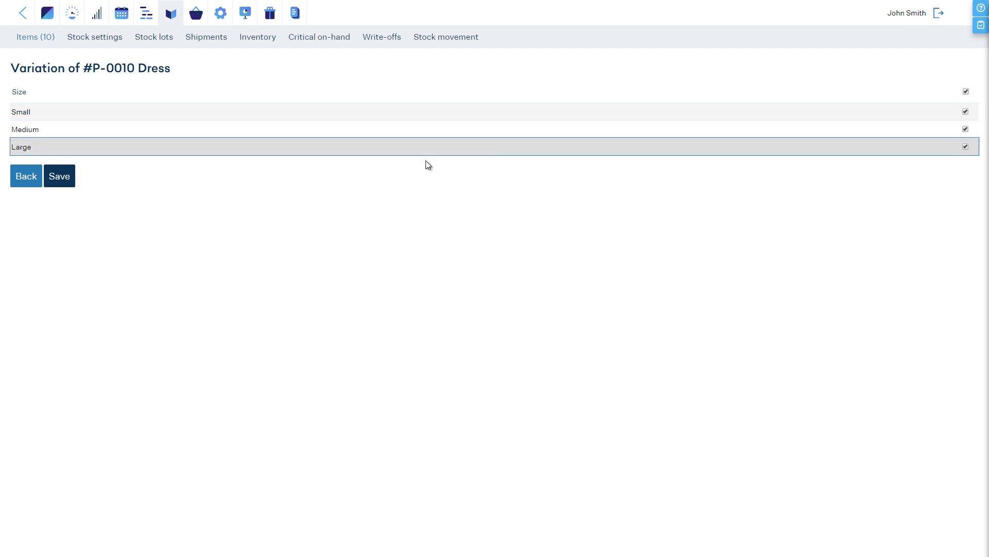
left_click(67, 180)
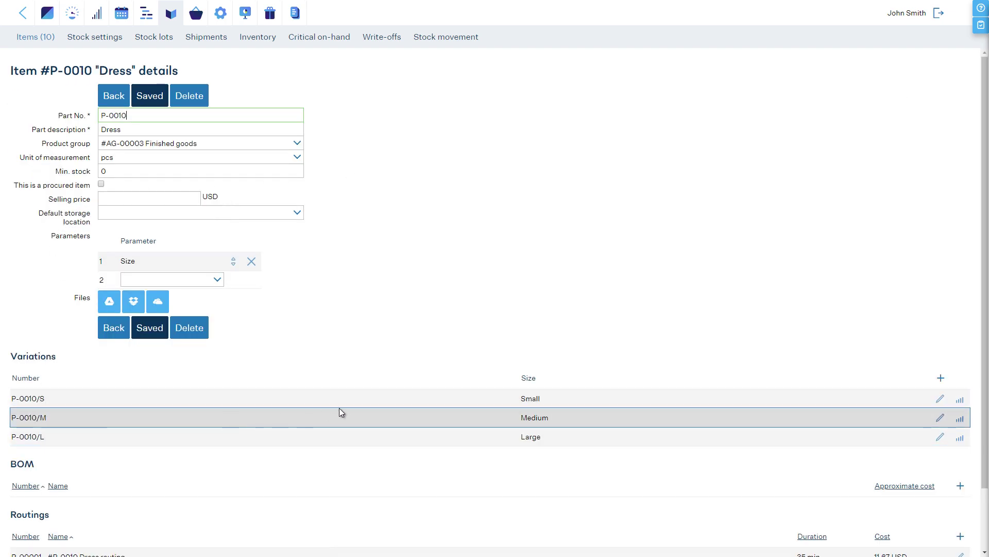
- Start a new Dress BOM with Cotton, Blue as its first part
left_click(962, 487)
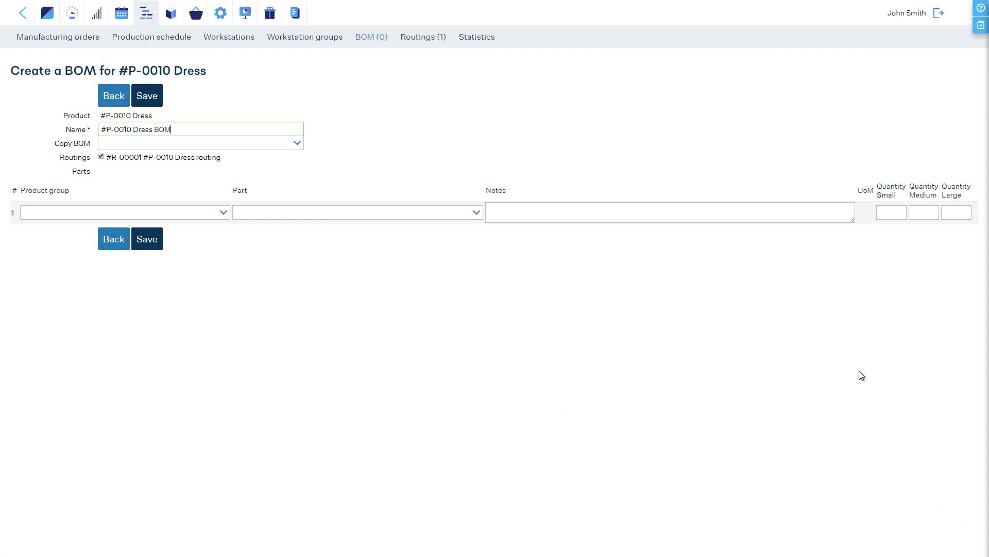
mouse_move(889, 198)
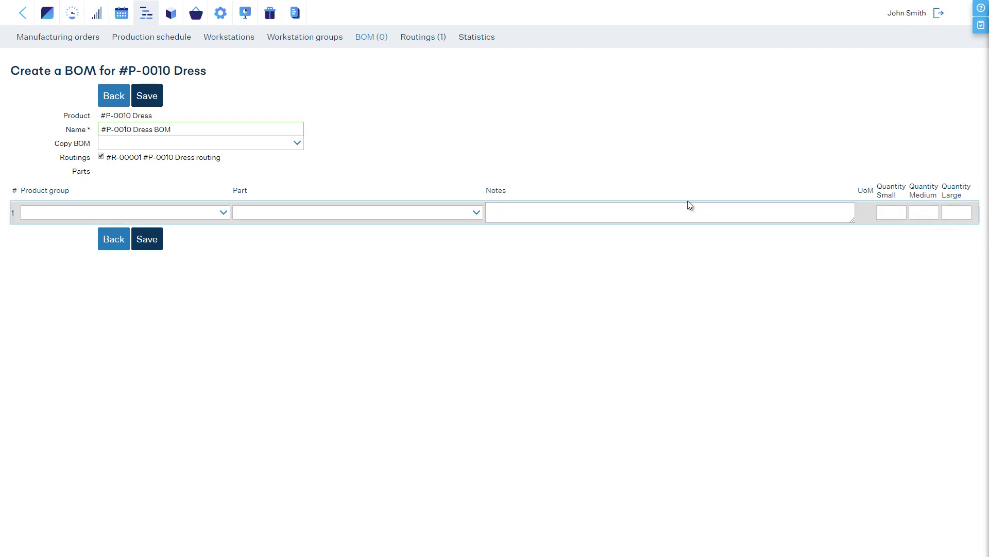
left_click(409, 210)
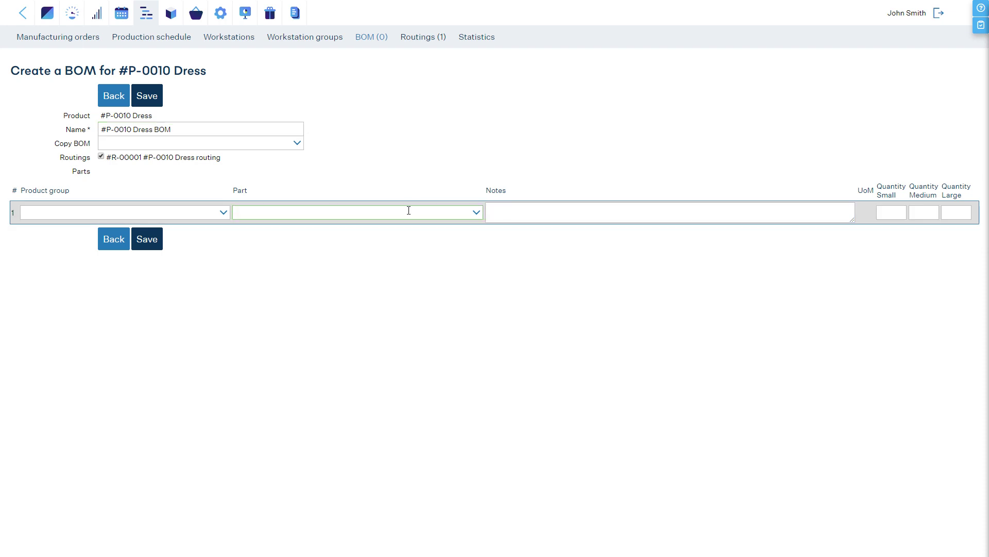
type("cotton")
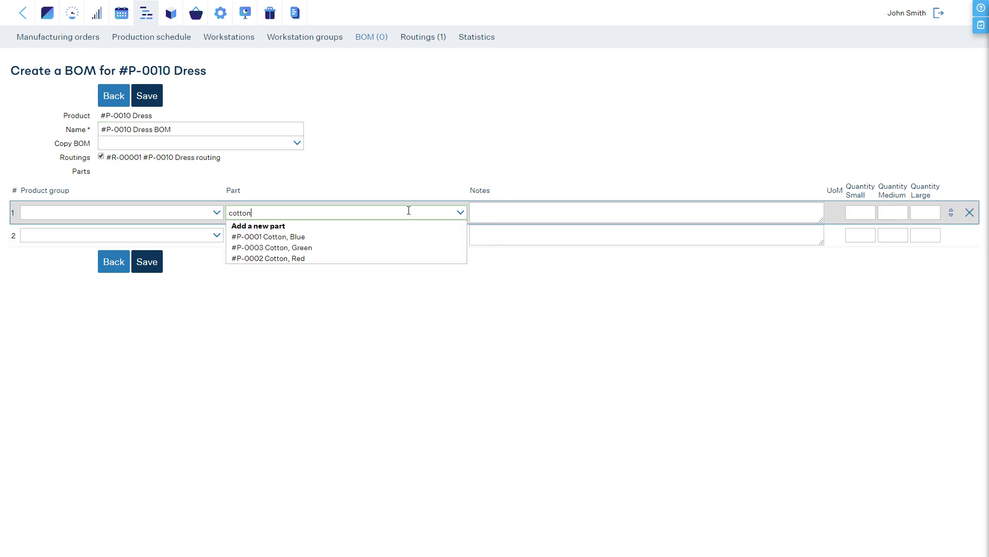
left_click(347, 236)
- Set Cotton, Blue quantities to 1, 1,2 and 1,4 m per size and save the BOM
left_click(852, 212)
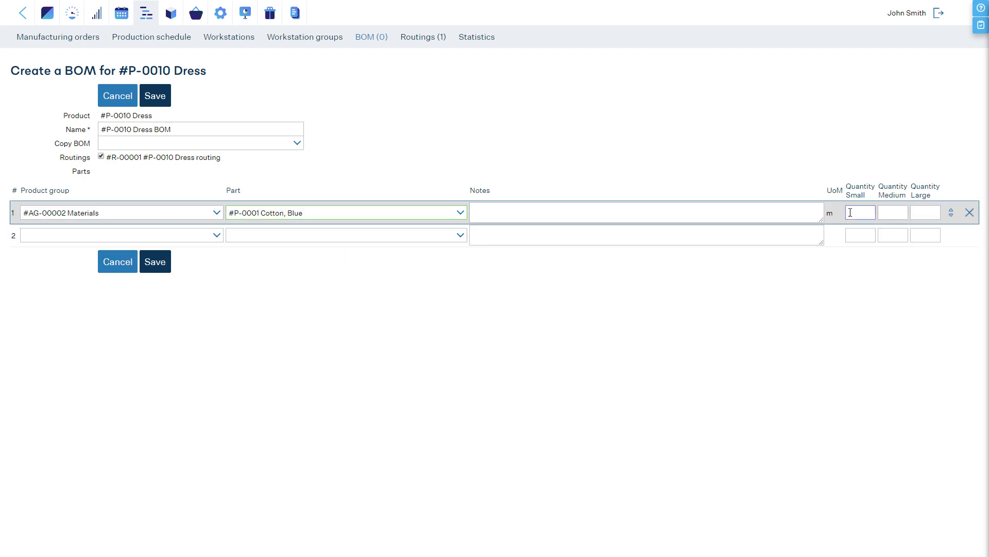
left_click(890, 213)
type("1")
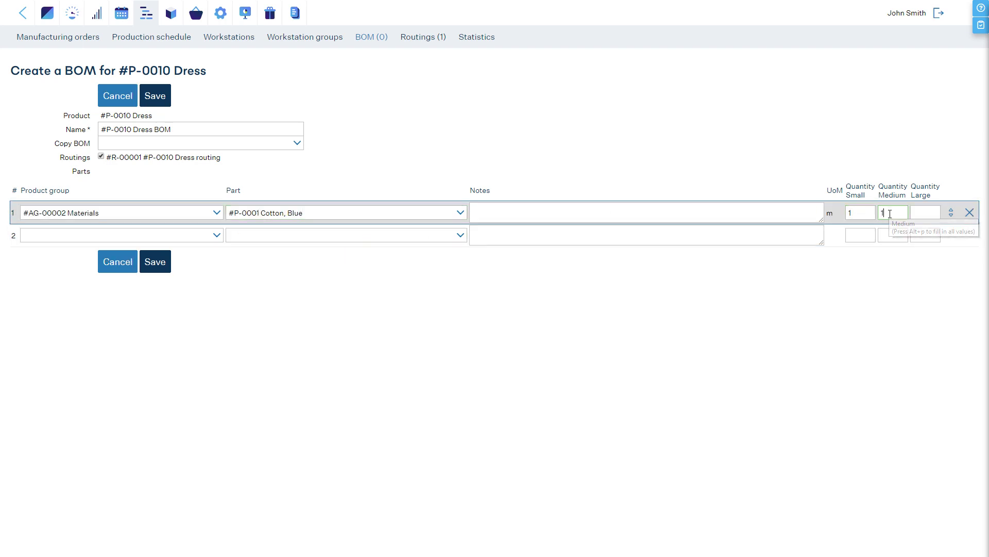
type(",2")
left_click(920, 213)
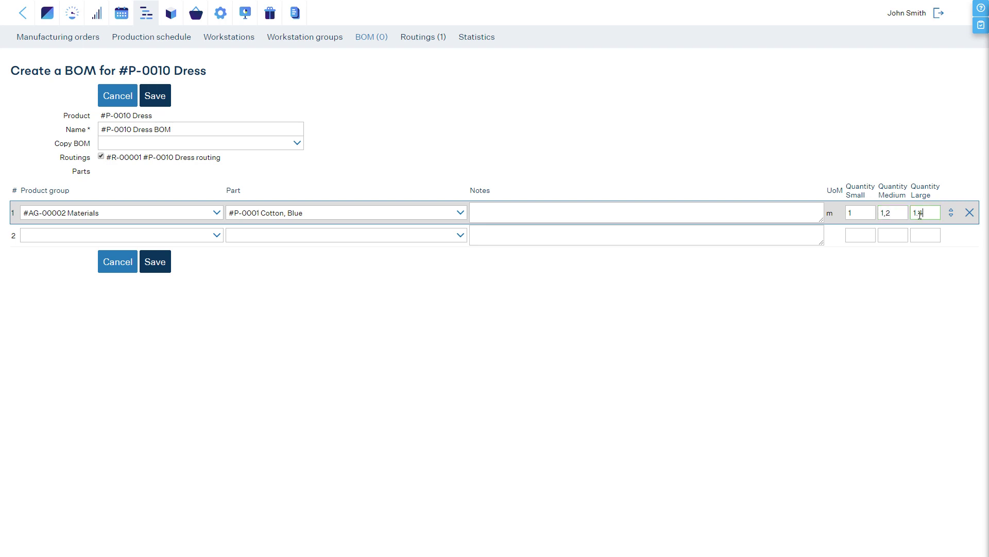
type("1.4")
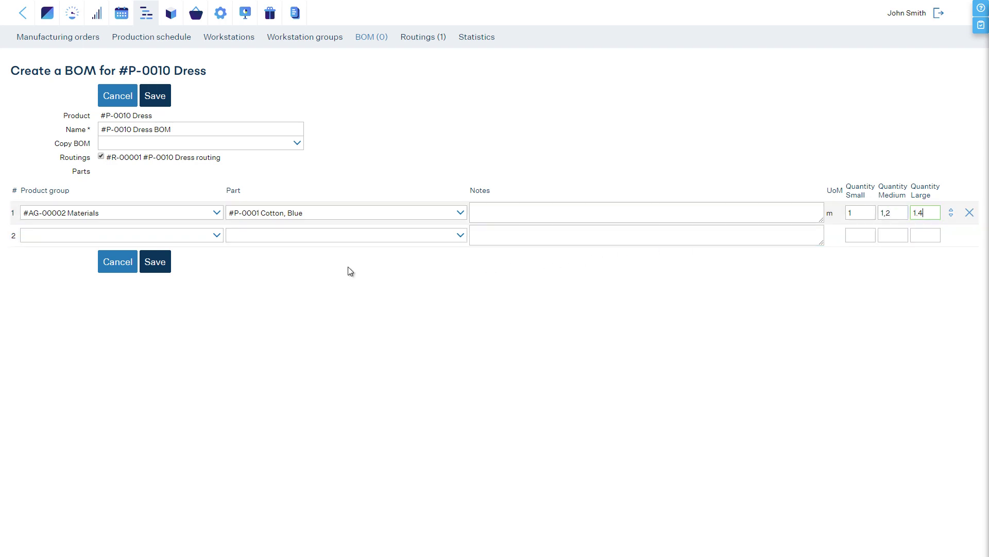
left_click(155, 264)
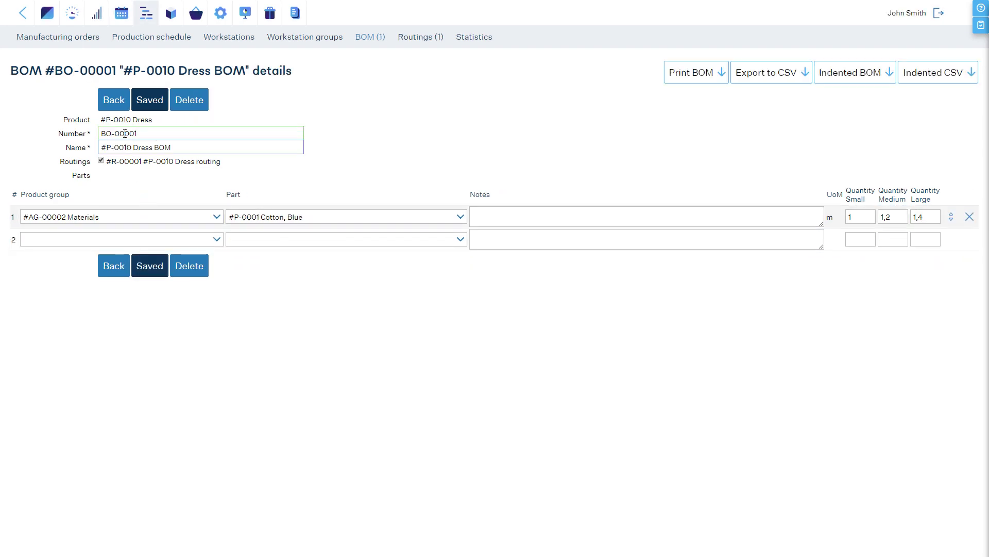
left_click(61, 39)
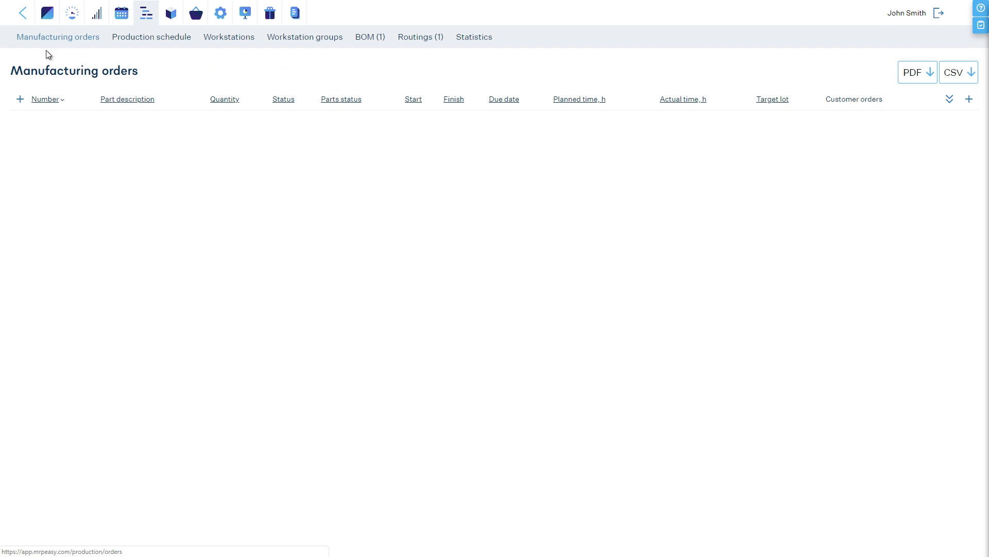
- Create a manufacturing order for 10 Small Dresses and view its BOM cost
left_click(18, 99)
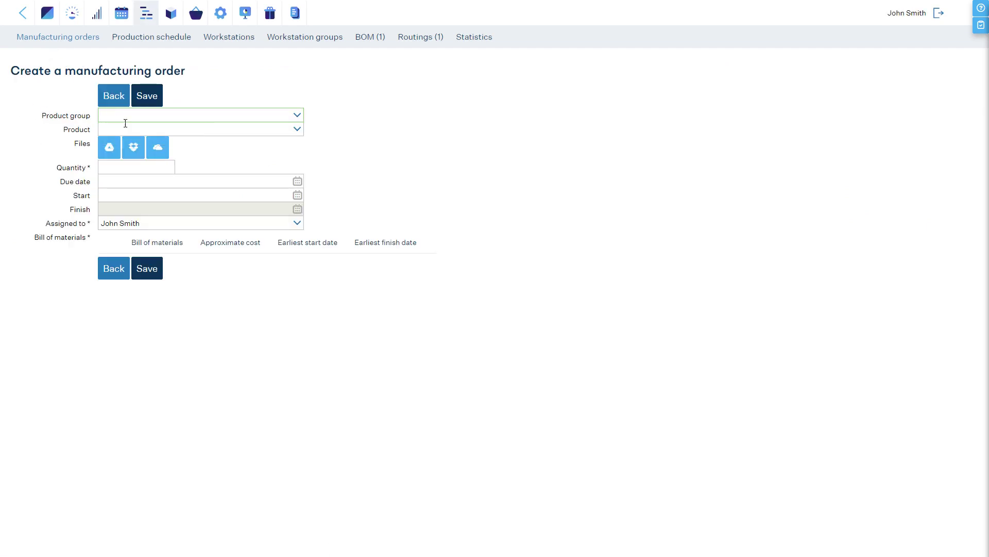
left_click(290, 132)
left_click(271, 150)
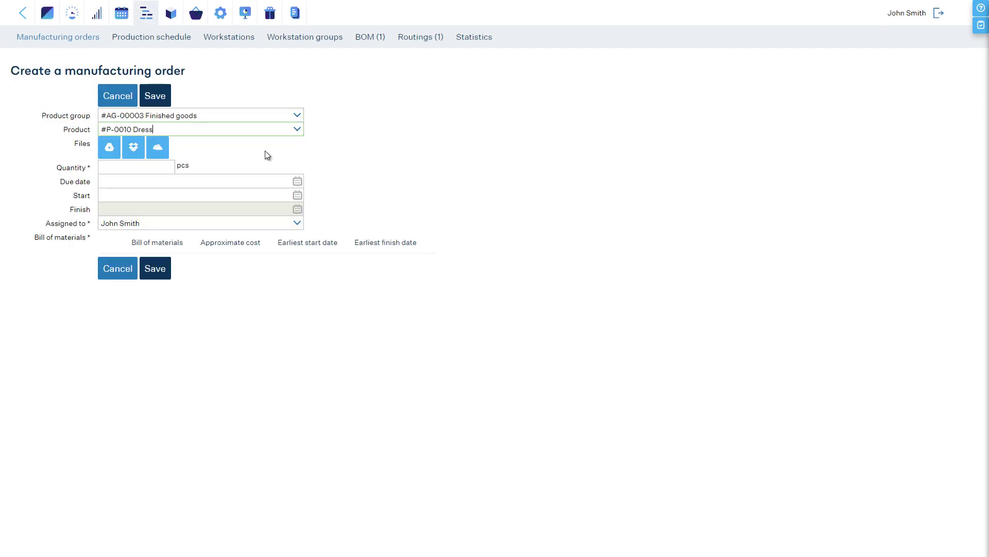
left_click(148, 145)
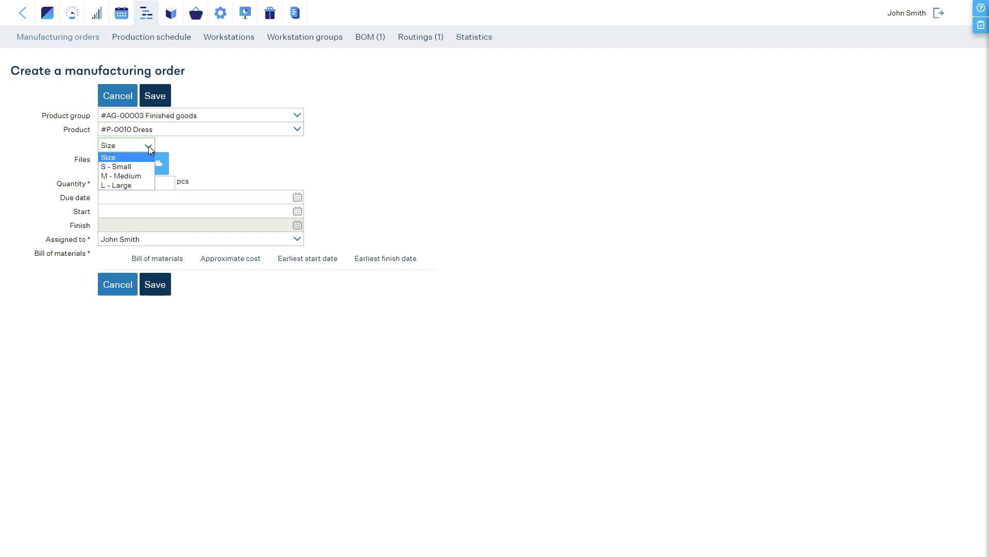
left_click(116, 166)
left_click(138, 184)
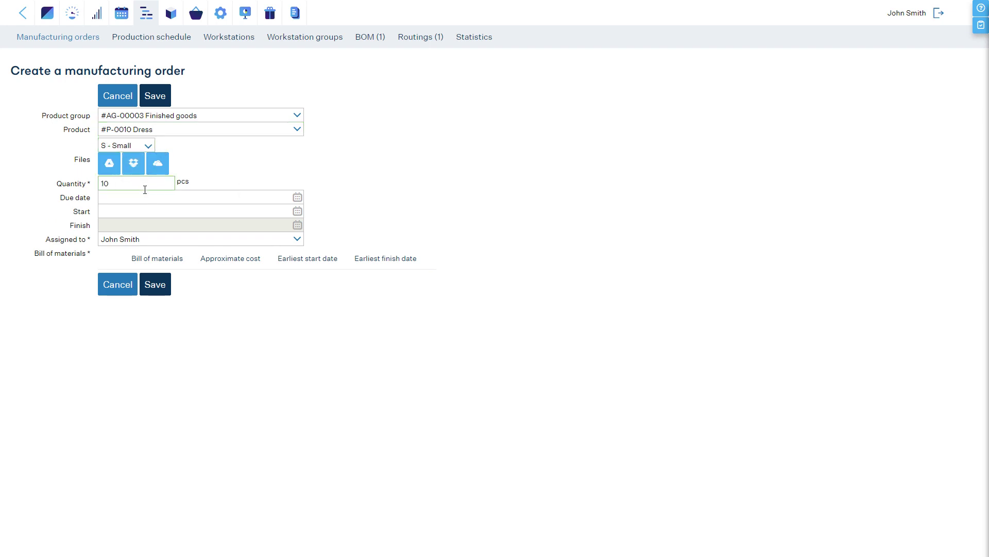
type("10")
key("Tab")
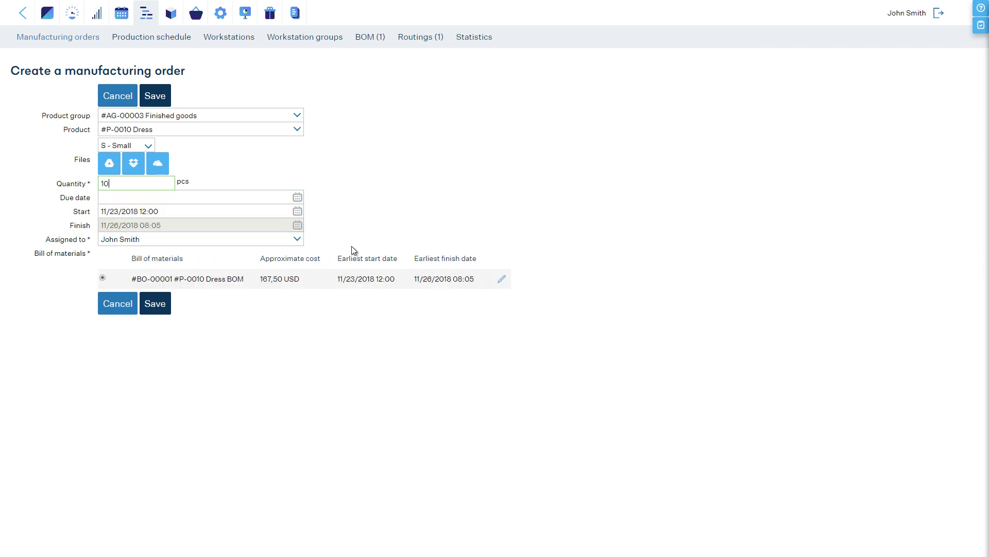
left_click(501, 280)
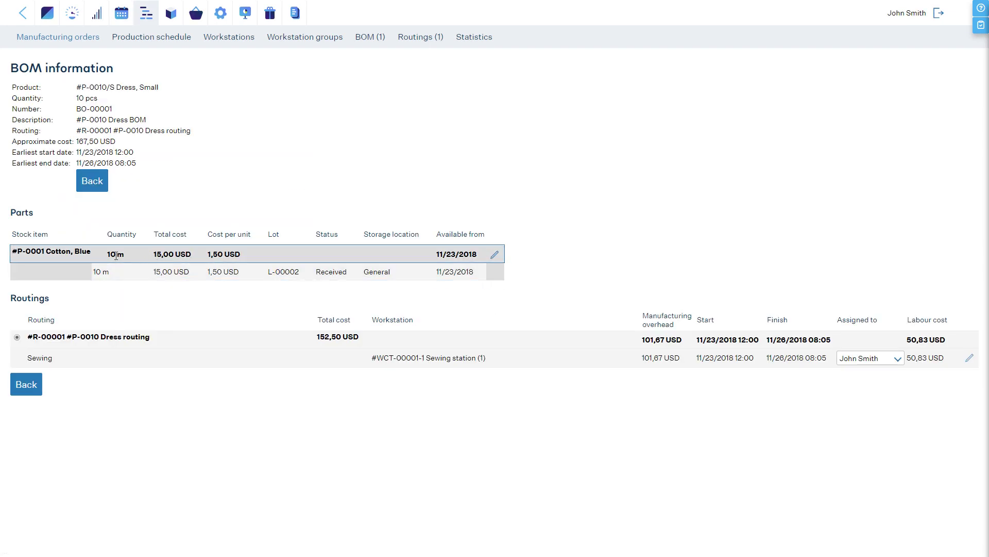
- Switch the order's size to Medium and review the changed BOM
left_click(94, 184)
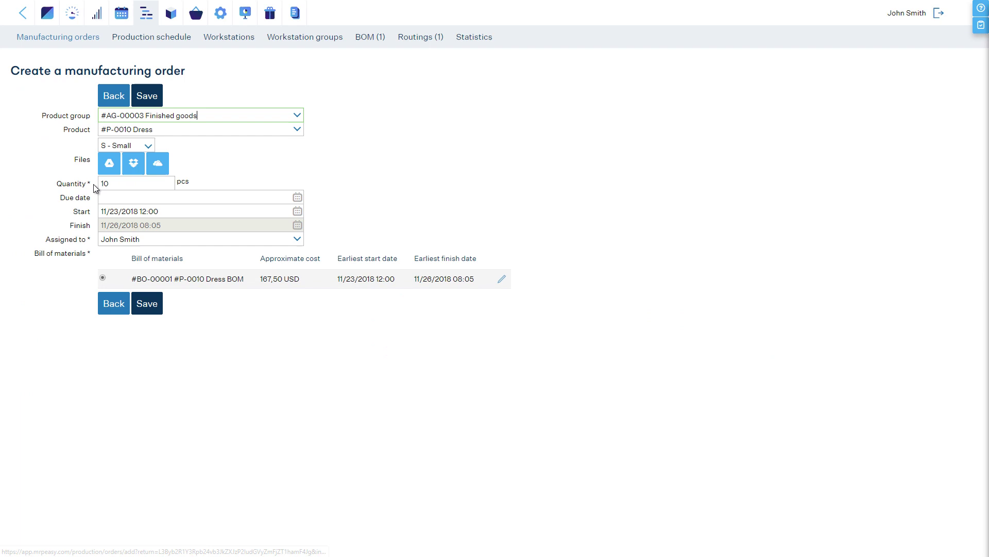
left_click(116, 146)
left_click(119, 173)
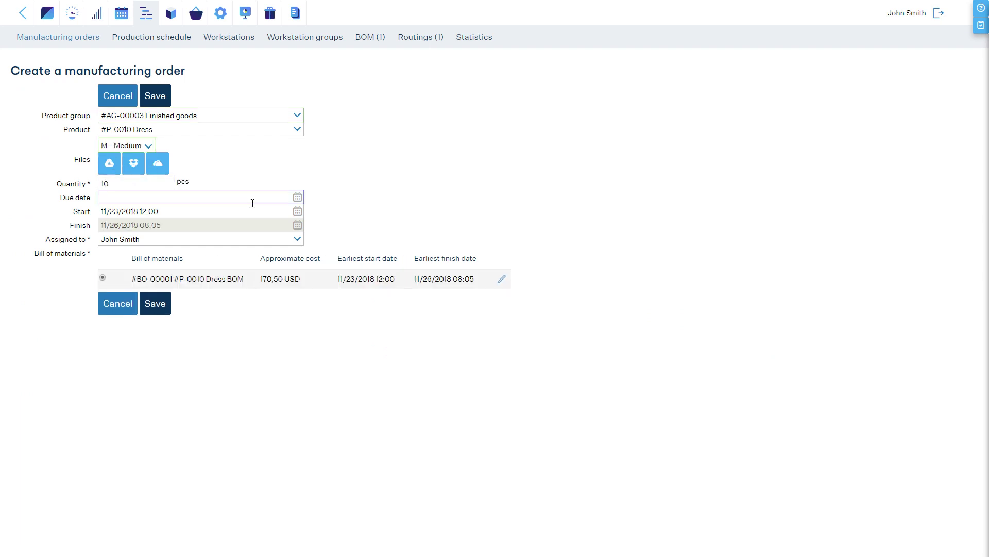
left_click(501, 279)
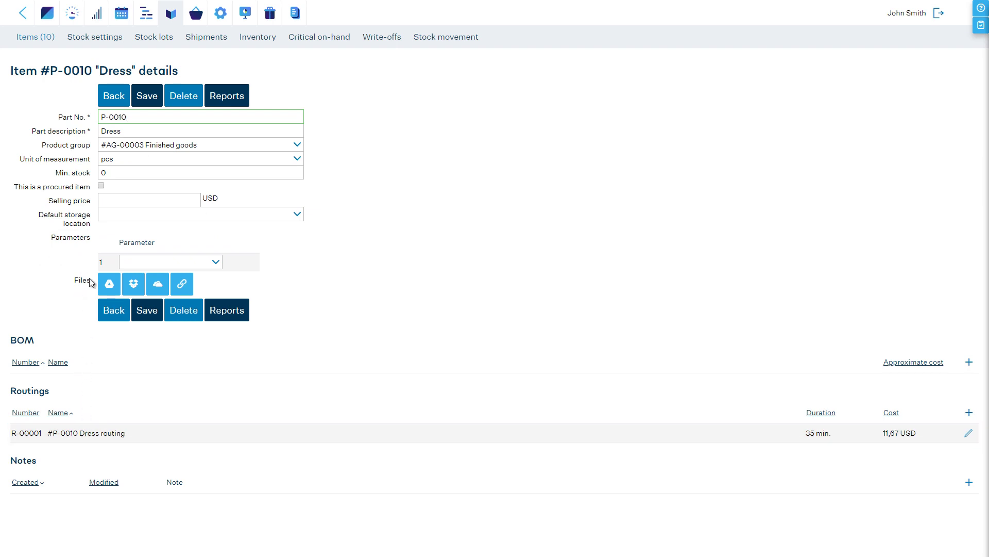
- Create a Color parameter with values B Blue, G Green and R Red, and save it
left_click(105, 45)
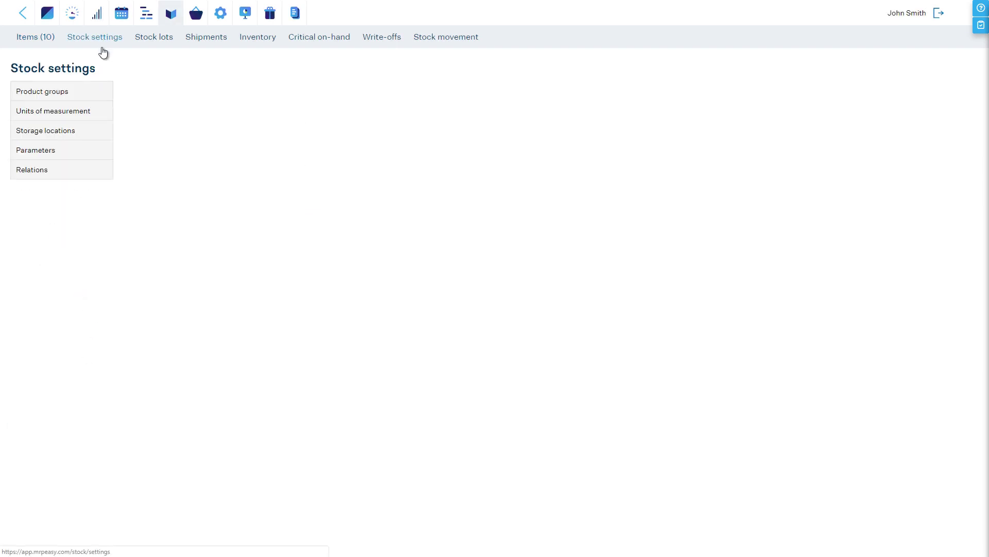
left_click(59, 152)
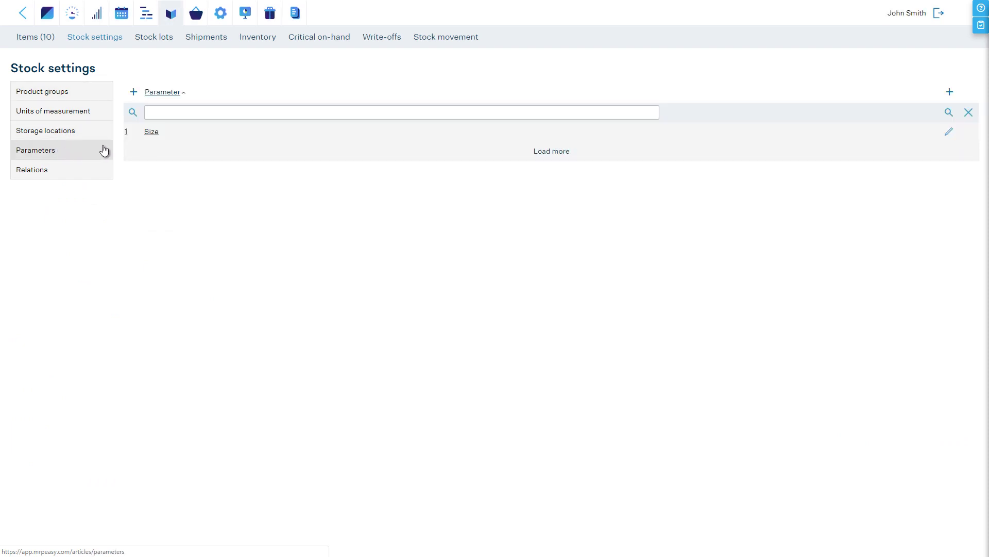
left_click(135, 95)
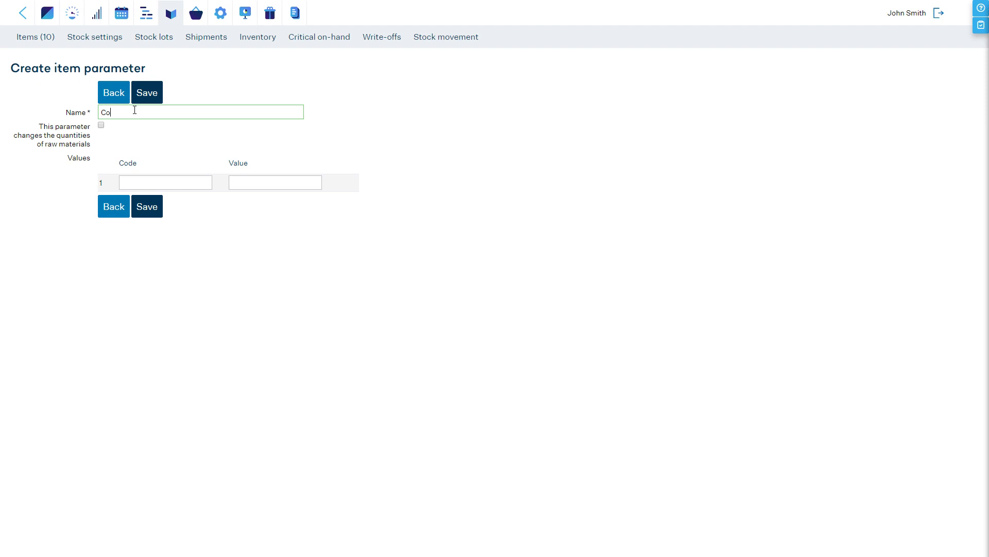
type("Color")
left_click(138, 183)
type("B")
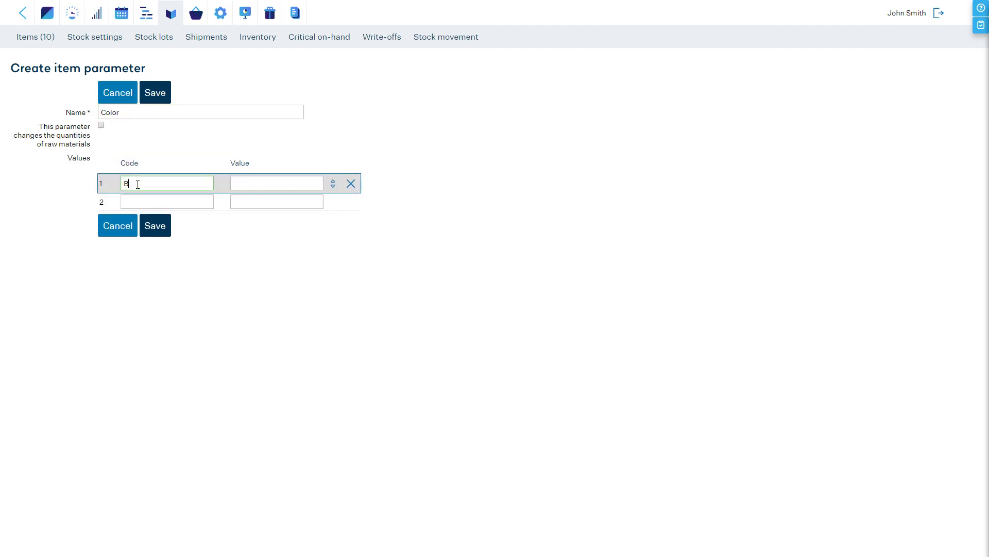
key("Tab")
key("Tab")
key("Tab")
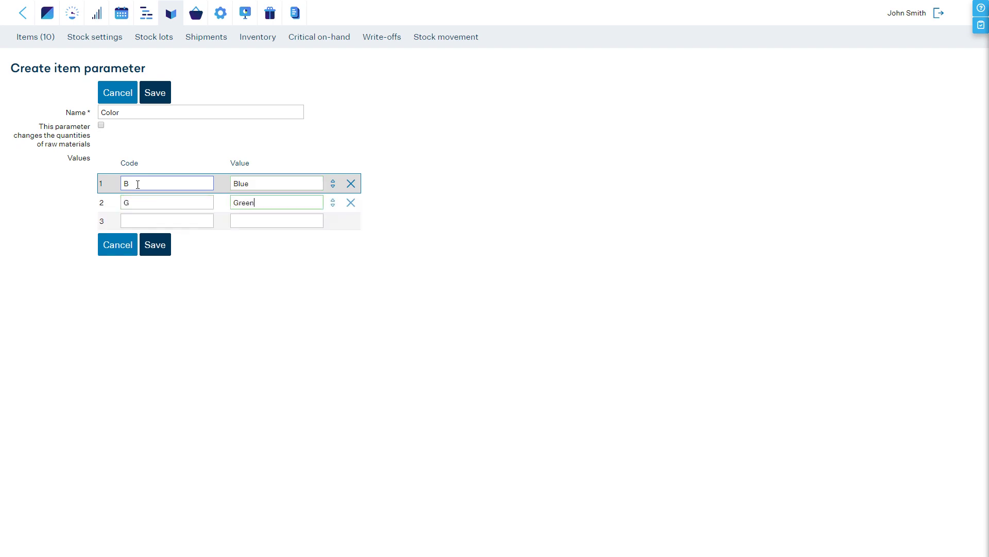
key("Tab")
type("R")
key("Tab")
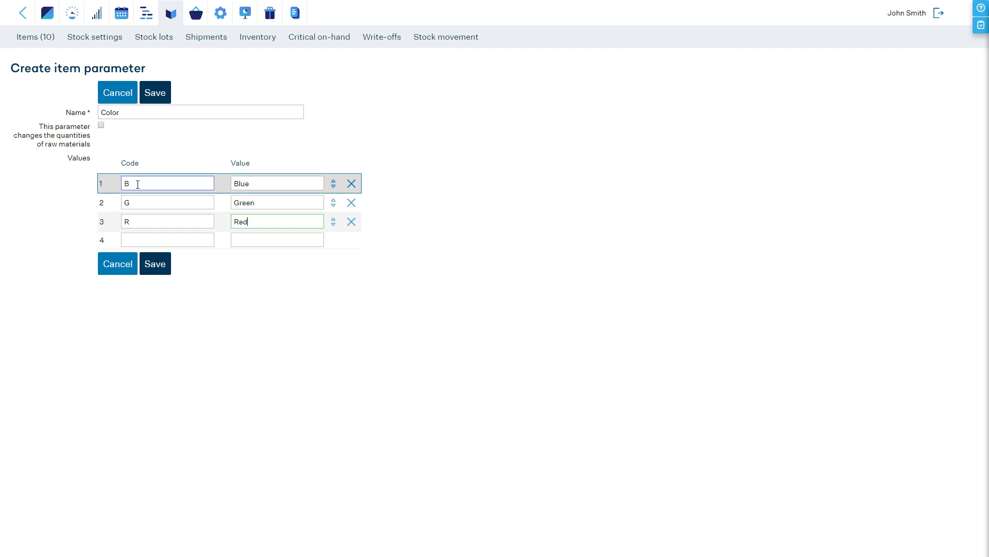
left_click(153, 264)
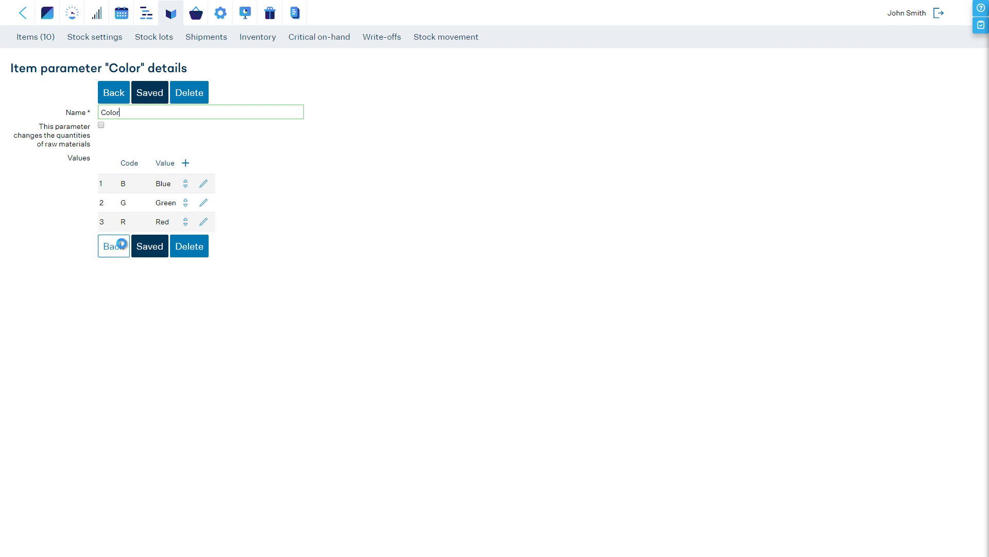
left_click(122, 243)
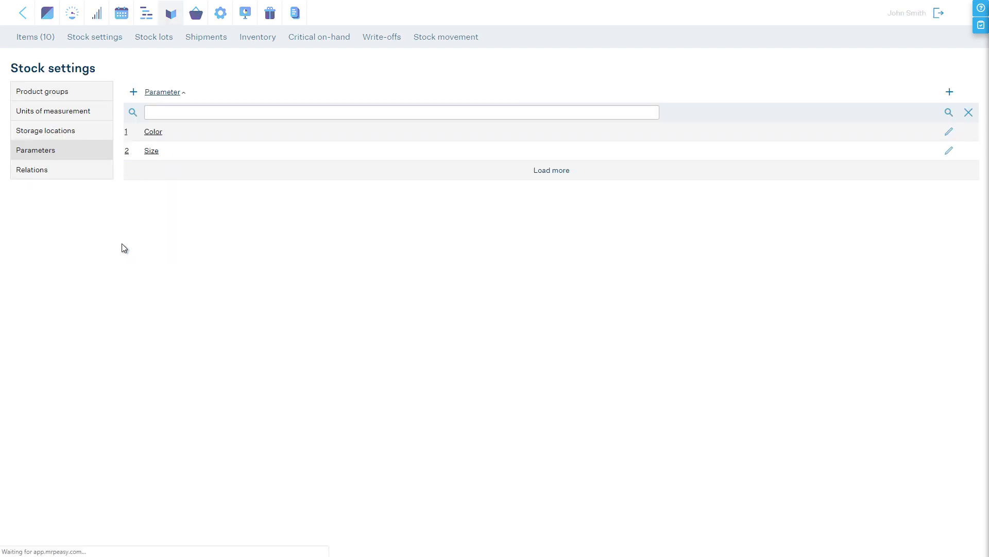
- Create relation 'Color-parameter-to-material-item' on the Color parameter with rows Blue, Green and Red
left_click(78, 170)
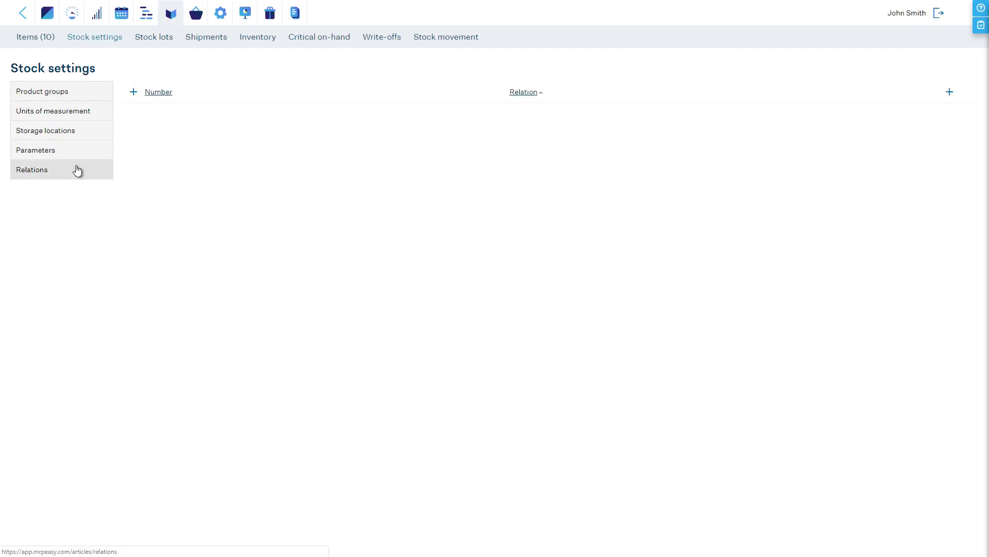
left_click(134, 93)
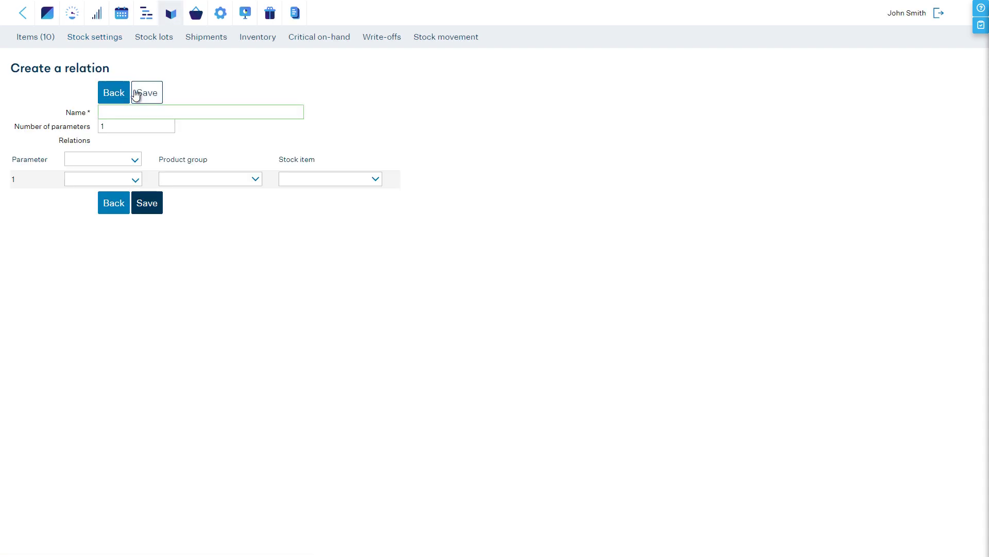
type("Color-parameter-to-materia")
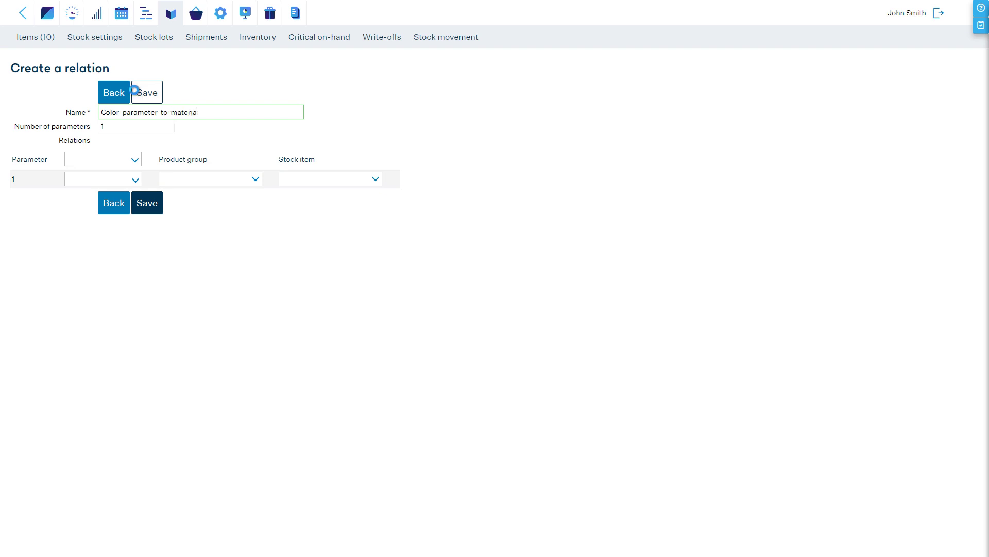
type("l-item")
left_click(134, 160)
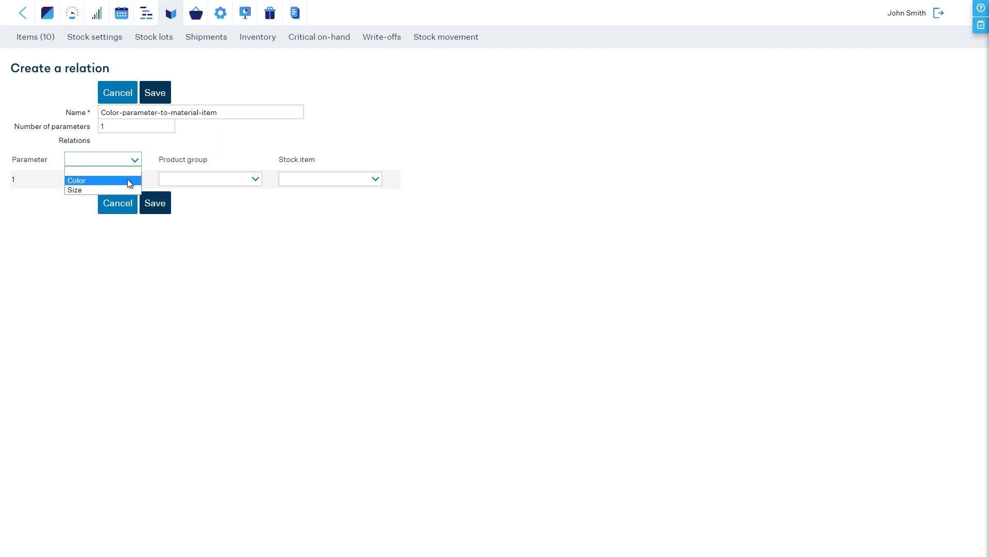
left_click(128, 180)
left_click(130, 184)
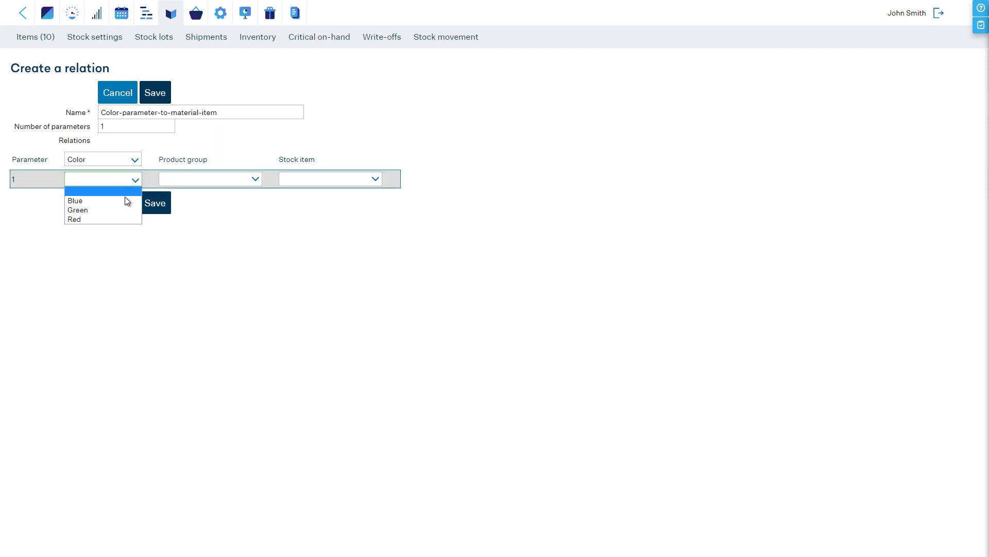
left_click(124, 197)
left_click(125, 196)
left_click(121, 230)
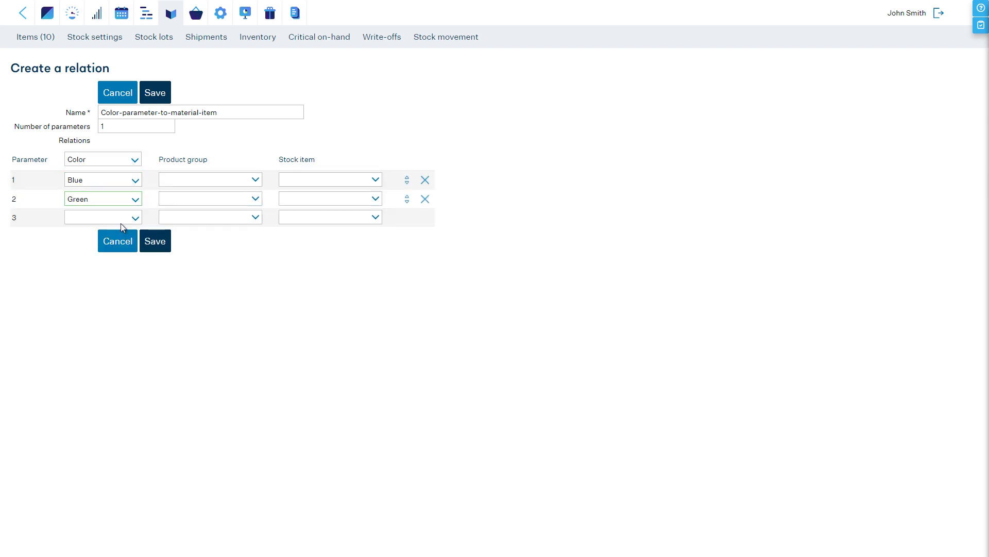
left_click(128, 217)
left_click(122, 256)
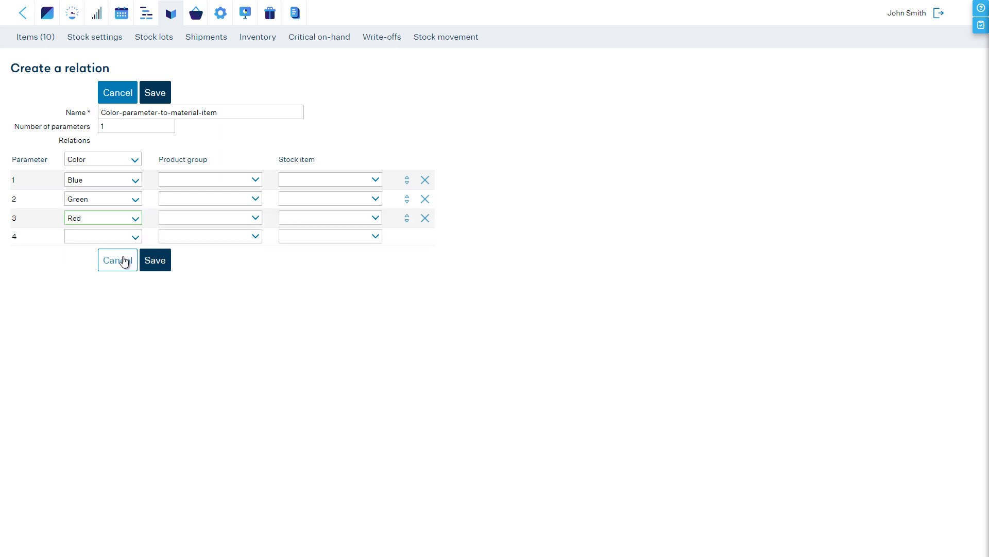
- Map Blue, Green and Red to Cotton, Blue, Green and Red stock items, and save
left_click(362, 178)
type("blue")
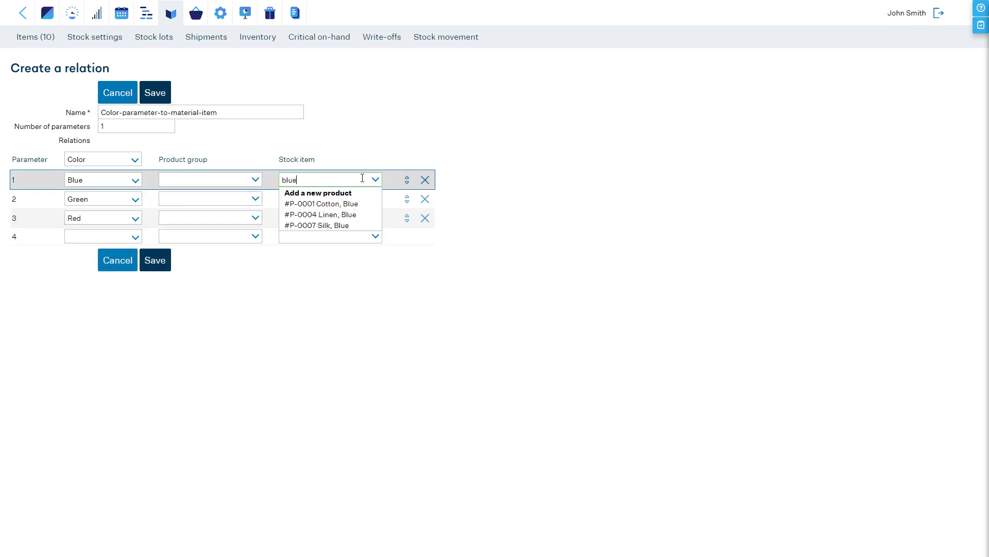
left_click(348, 200)
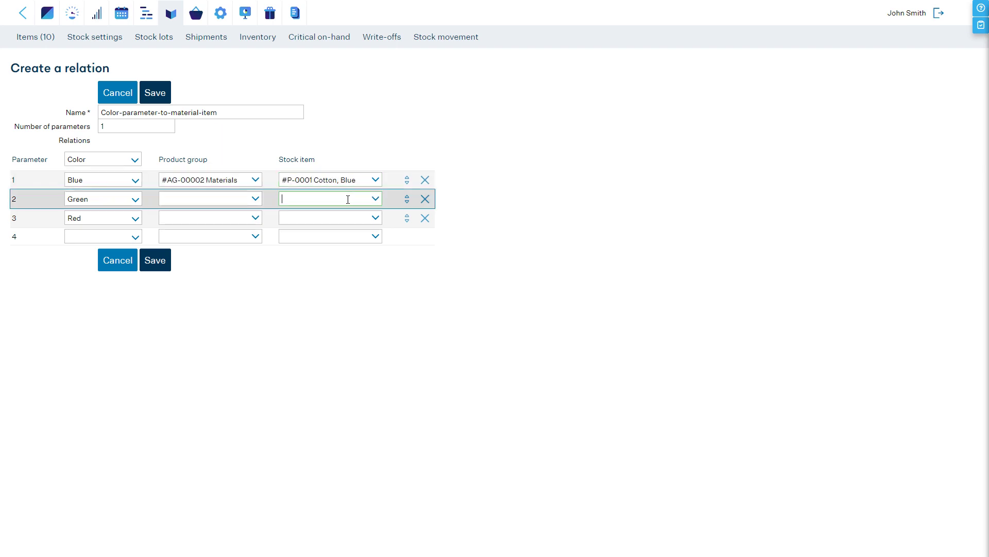
type("green")
left_click(352, 222)
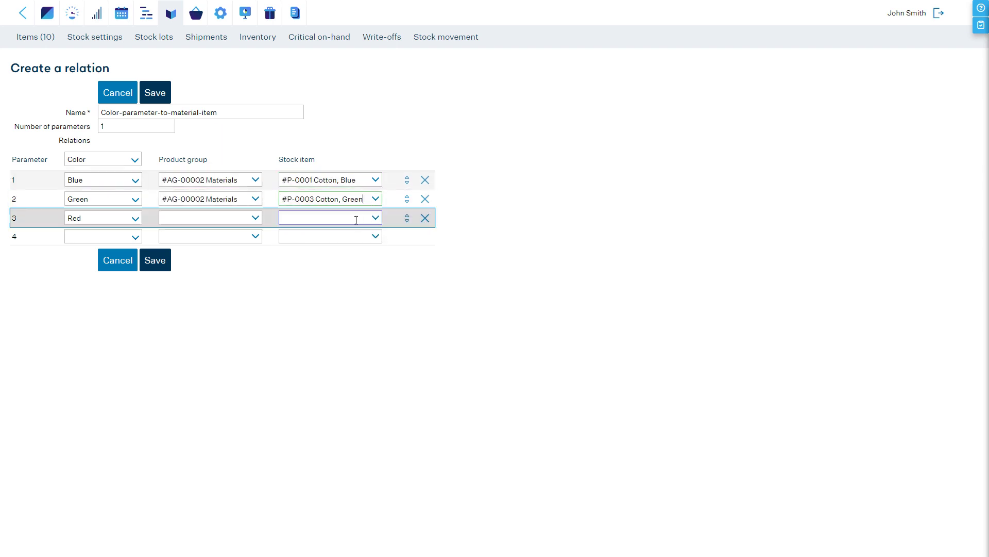
type("red")
left_click(350, 241)
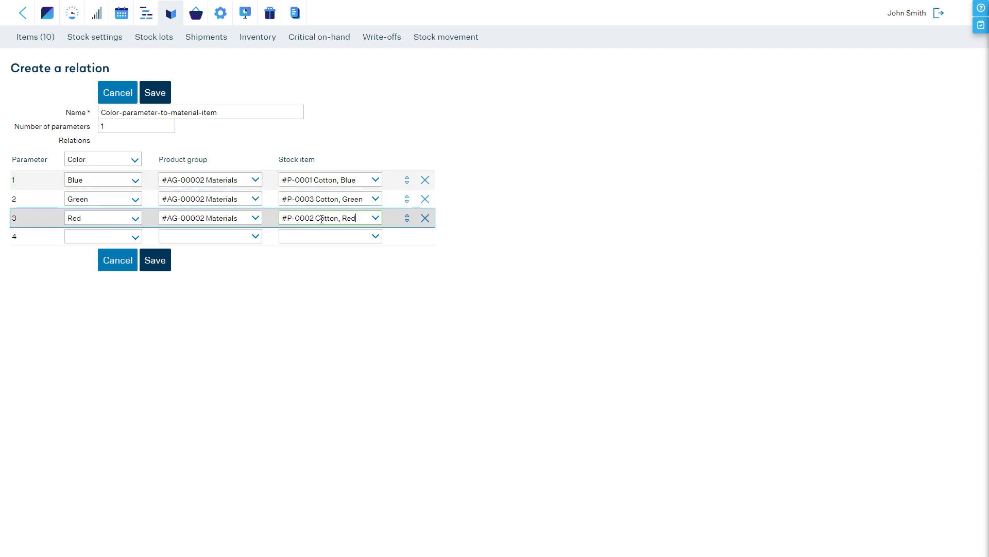
left_click(155, 260)
left_click(117, 93)
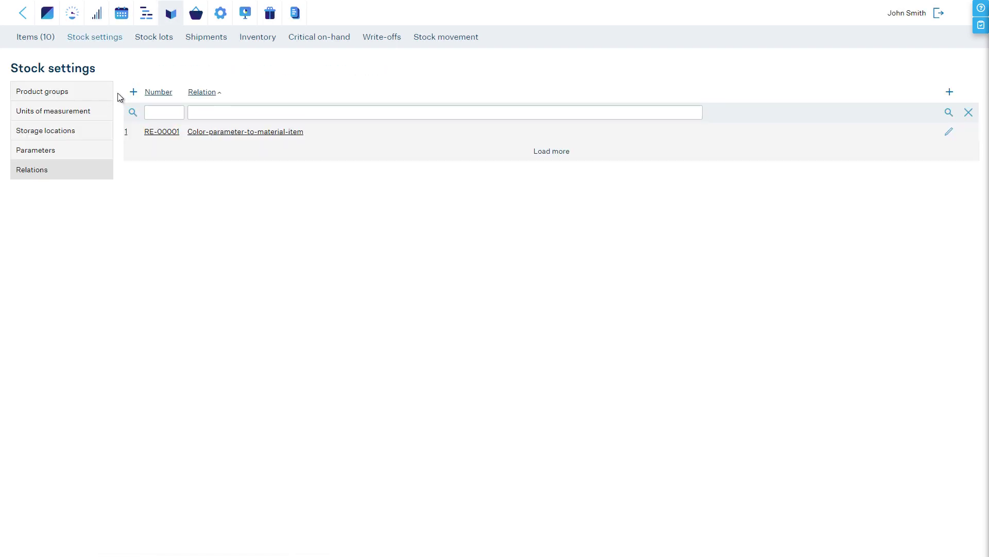
- Give the Dress item the Color and Size parameters and save it
left_click(39, 42)
left_click(227, 204)
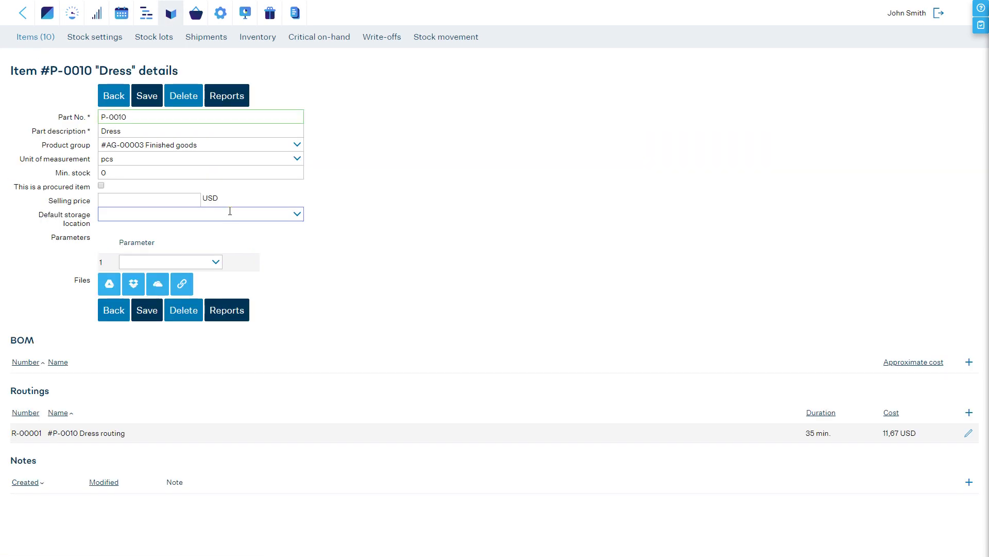
left_click(216, 261)
left_click(212, 285)
left_click(216, 282)
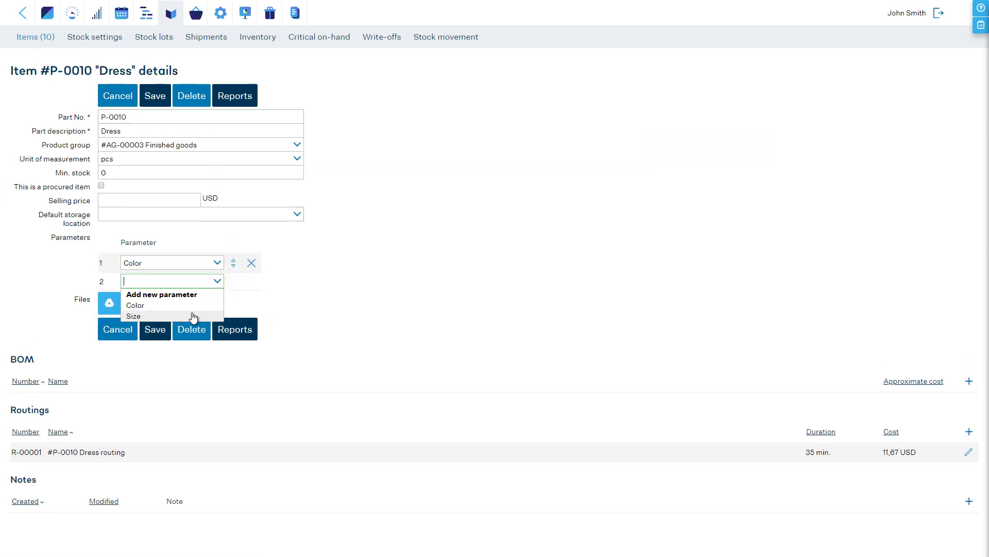
left_click(194, 313)
left_click(150, 350)
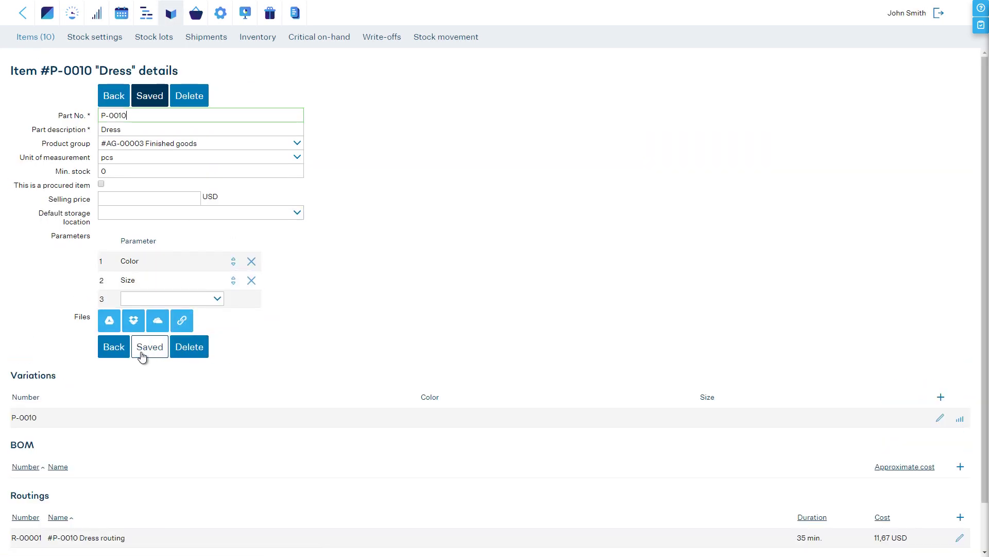
- Generate and save all nine colour-size variations, P-0010/B/S through P-0010/R/L
left_click(941, 397)
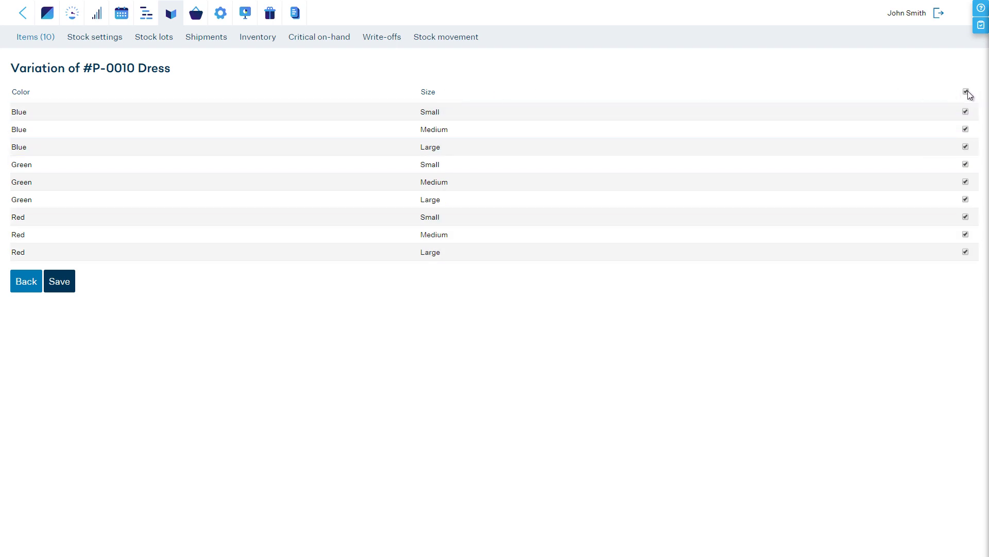
left_click(67, 288)
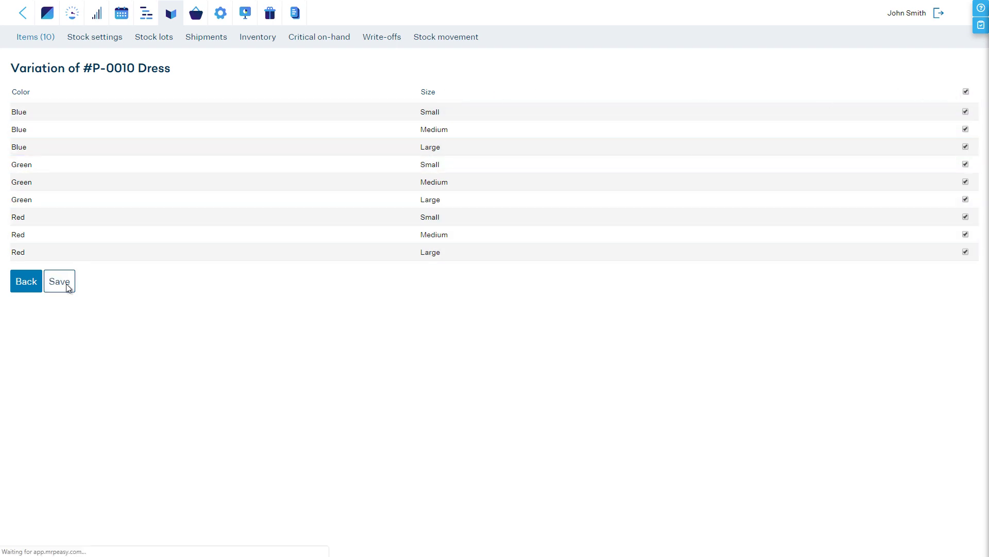
scroll(67, 286, "down", 3)
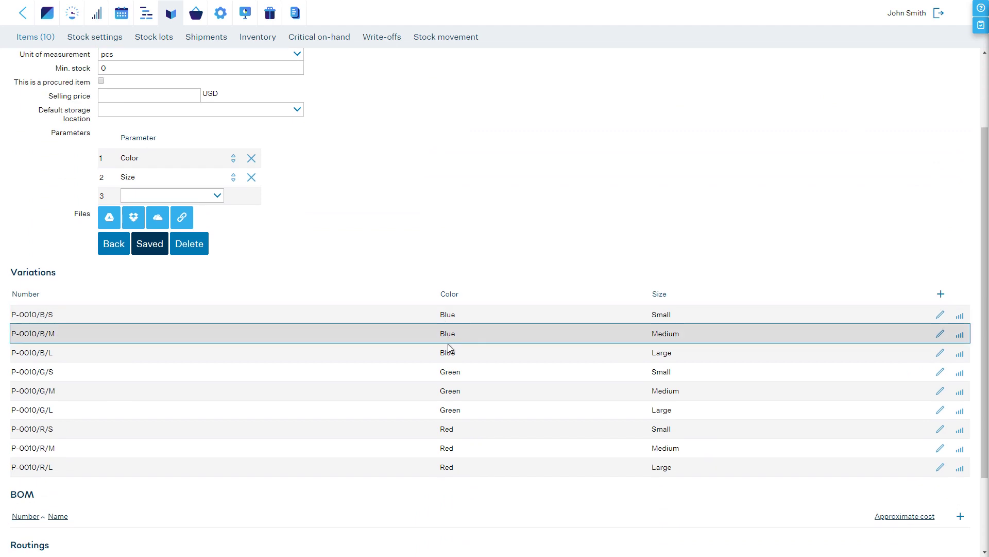
scroll(451, 482, "down", 2)
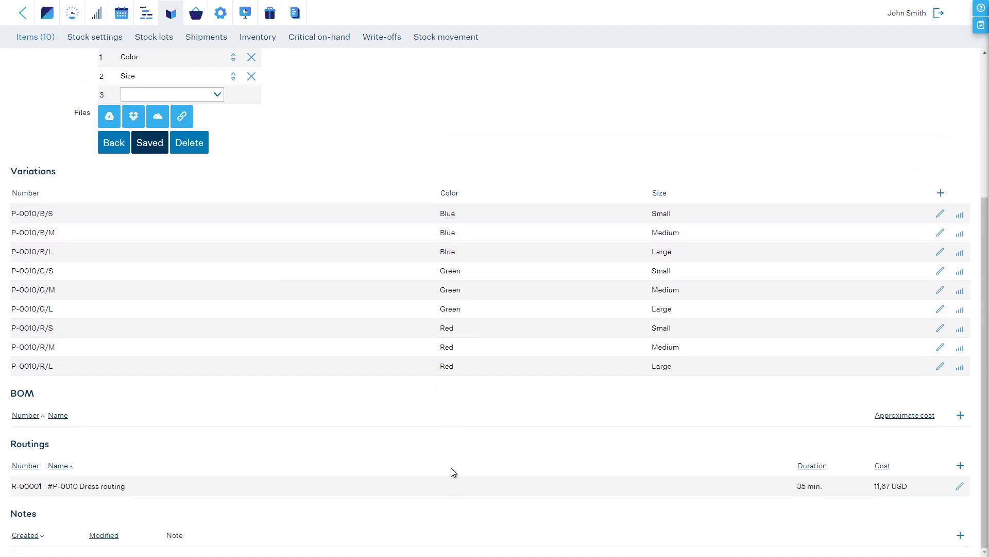
- Create a Dress BOM using relation RE-00001 with quantities Small 1 and Medium 1.2, and save it
left_click(961, 415)
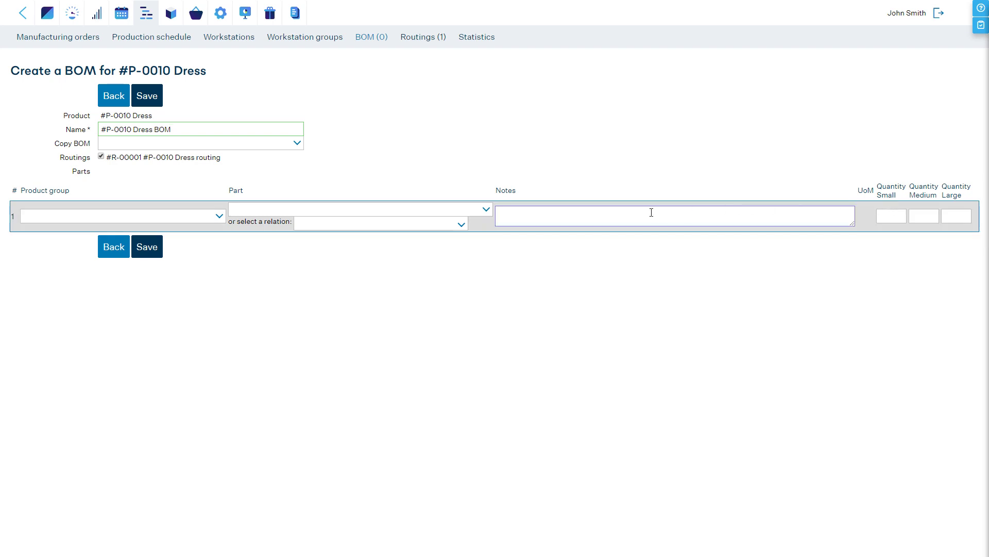
left_click(462, 222)
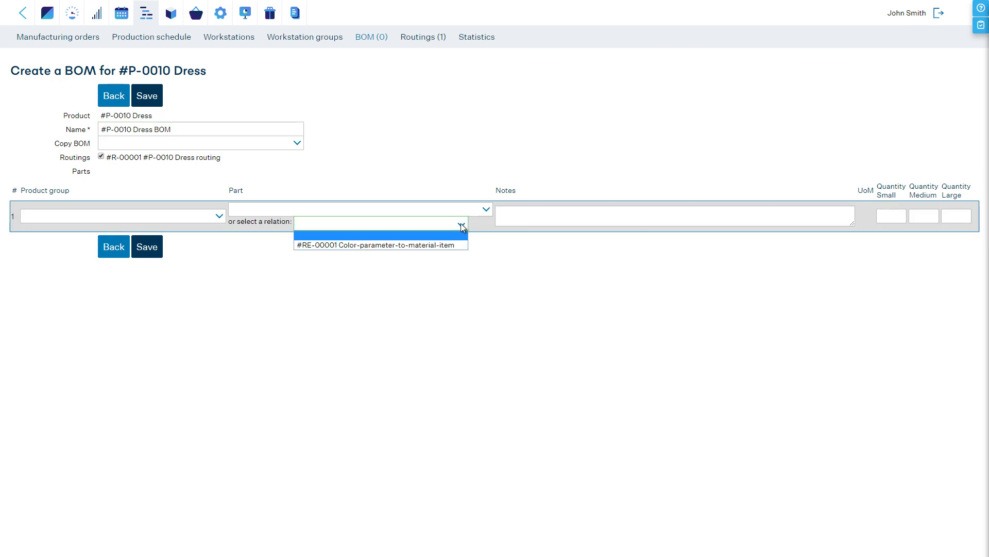
left_click(446, 245)
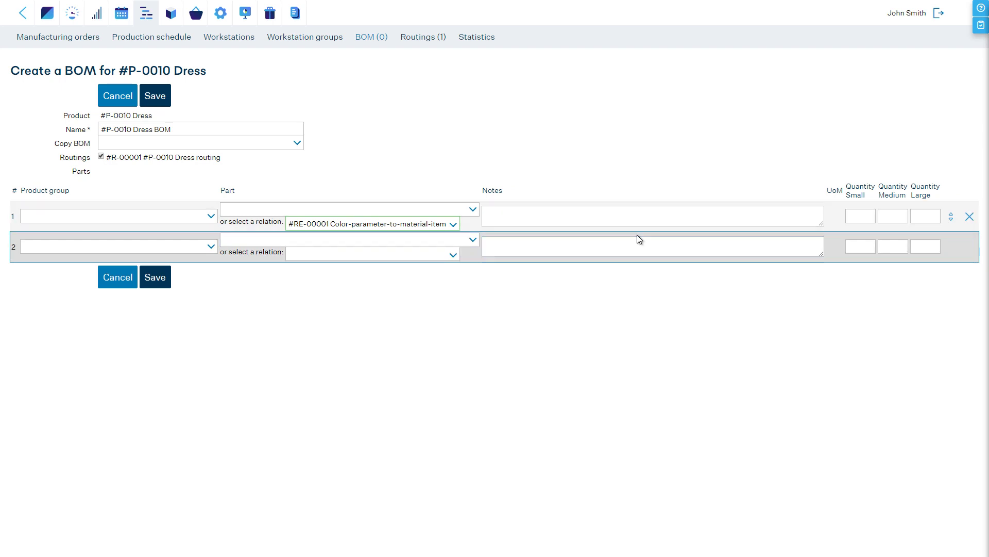
left_click(860, 216)
type("1")
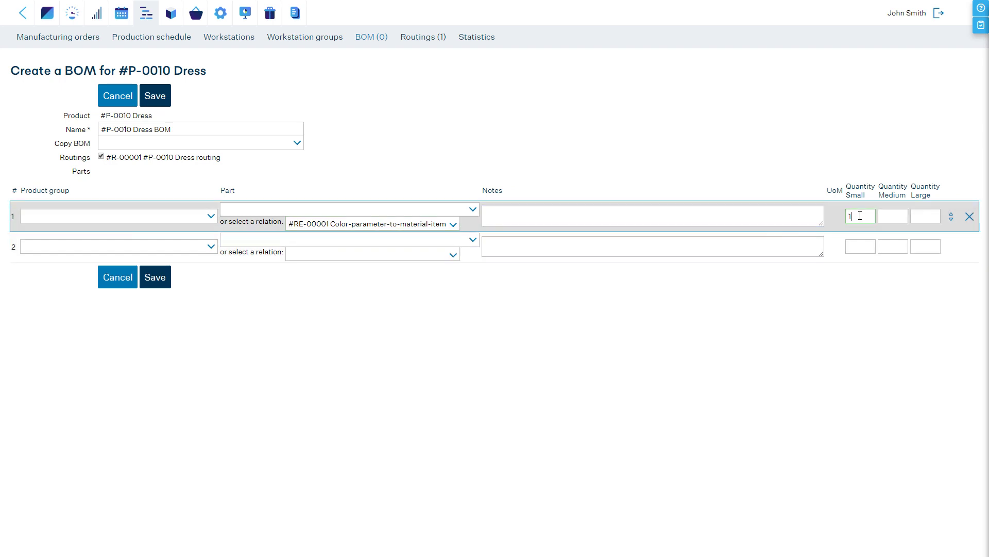
left_click(889, 215)
type("1.2")
left_click(926, 217)
left_click(157, 278)
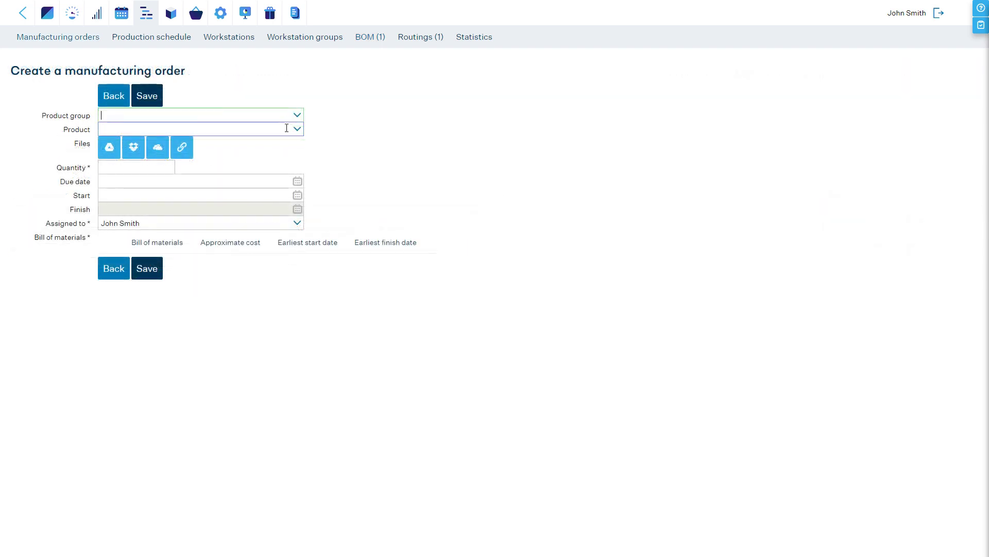
- Order 10 Dresses (P-0010) in Blue, Small and view this variation's BOM
left_click(297, 131)
left_click(154, 153)
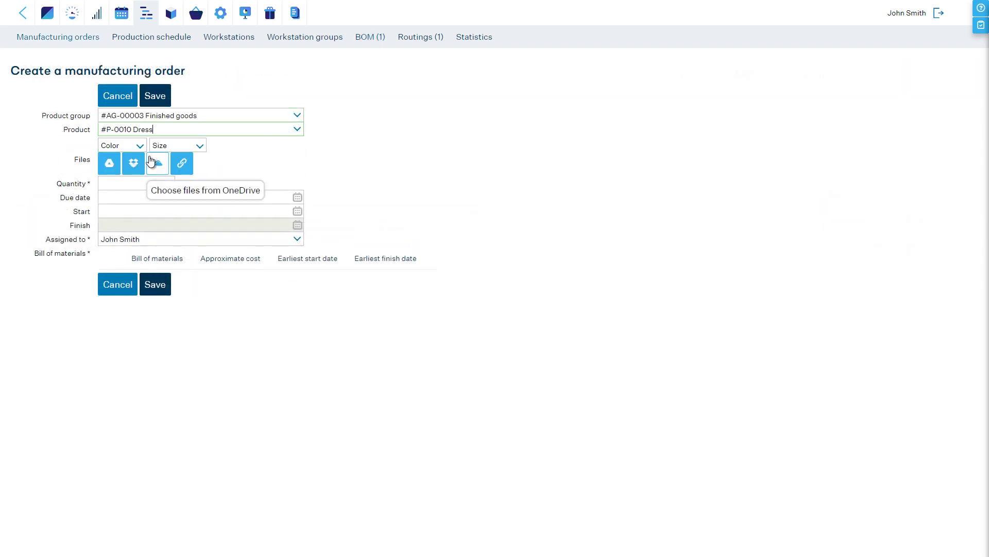
left_click(137, 146)
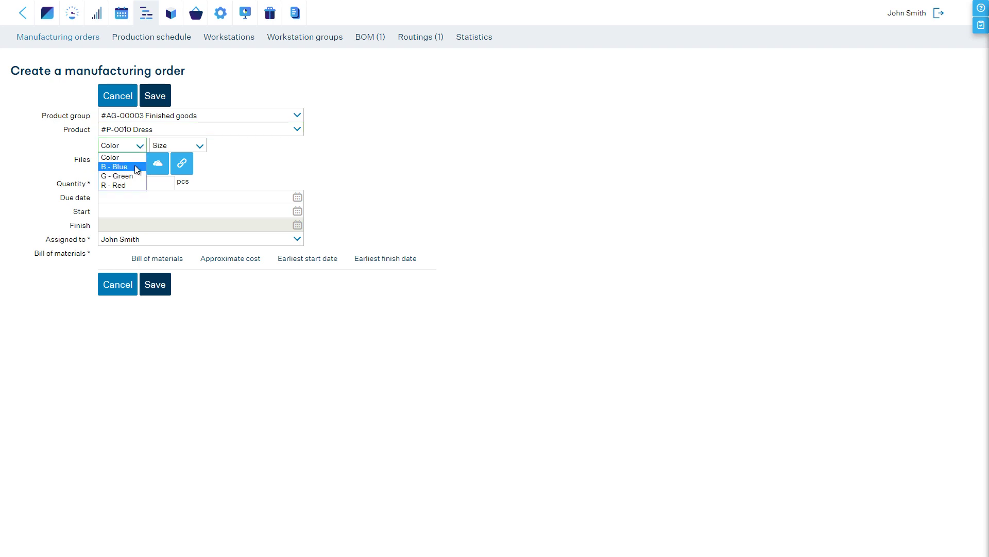
left_click(137, 166)
left_click(174, 145)
left_click(165, 166)
left_click(149, 183)
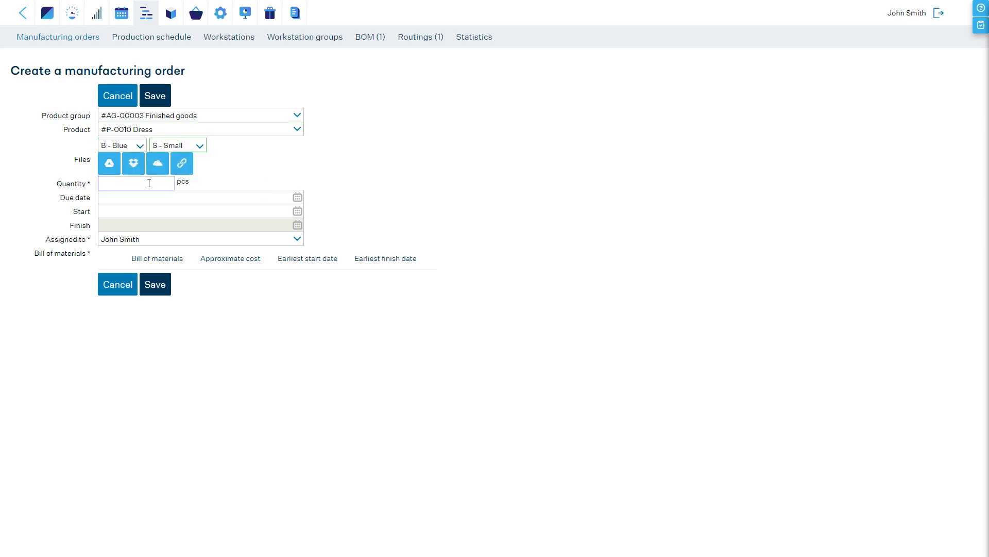
type("10")
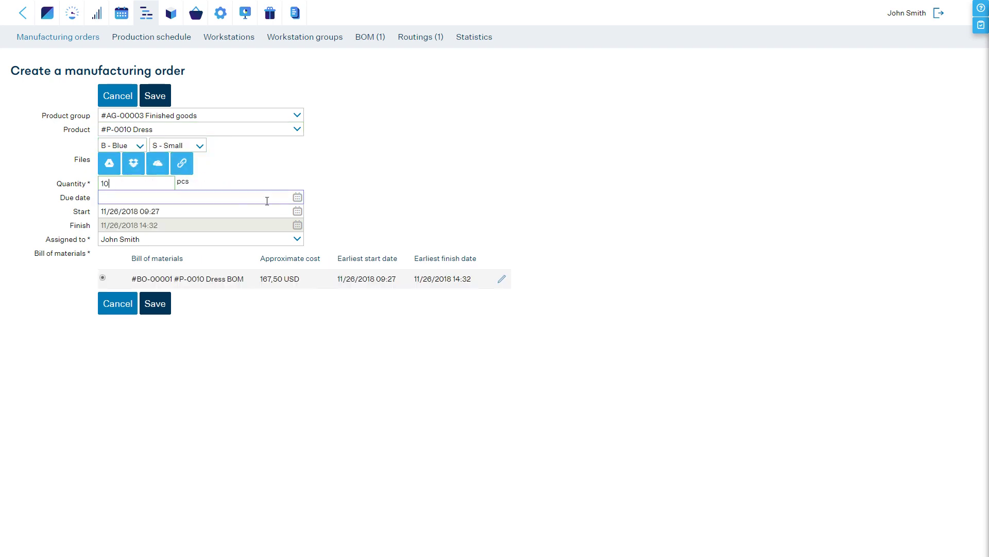
left_click(502, 279)
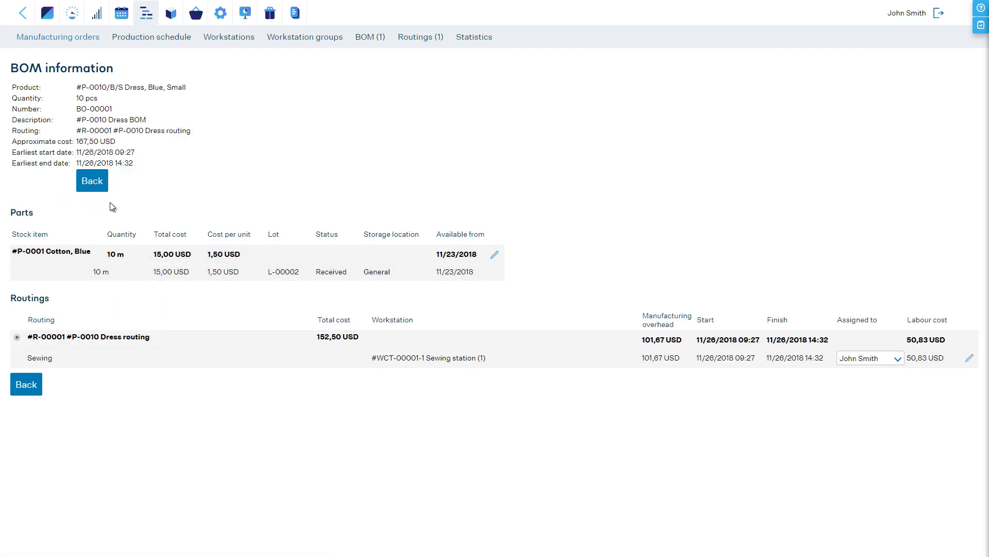
- Change the order to Green, Medium and check the BOM, now costing 170,50 USD
left_click(103, 185)
left_click(125, 150)
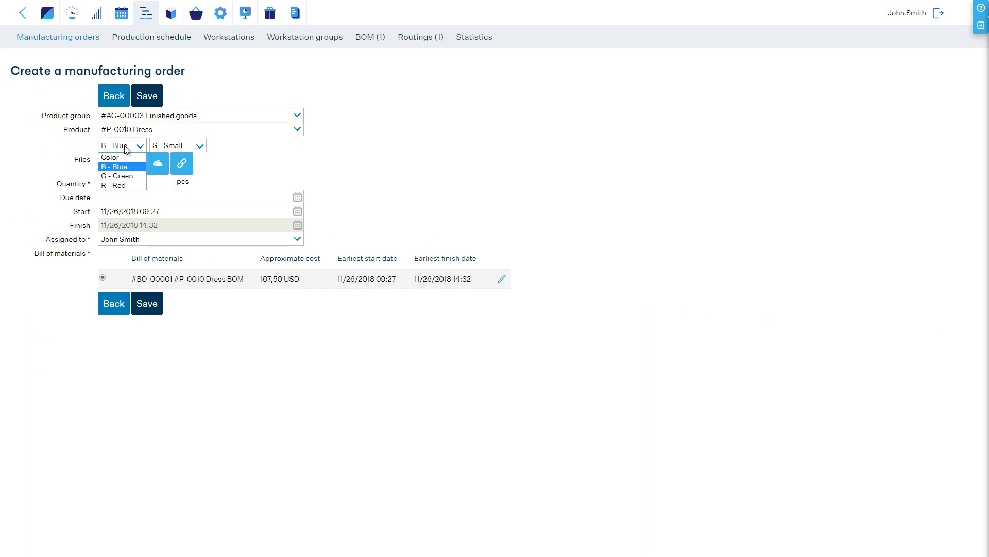
left_click(126, 174)
left_click(168, 148)
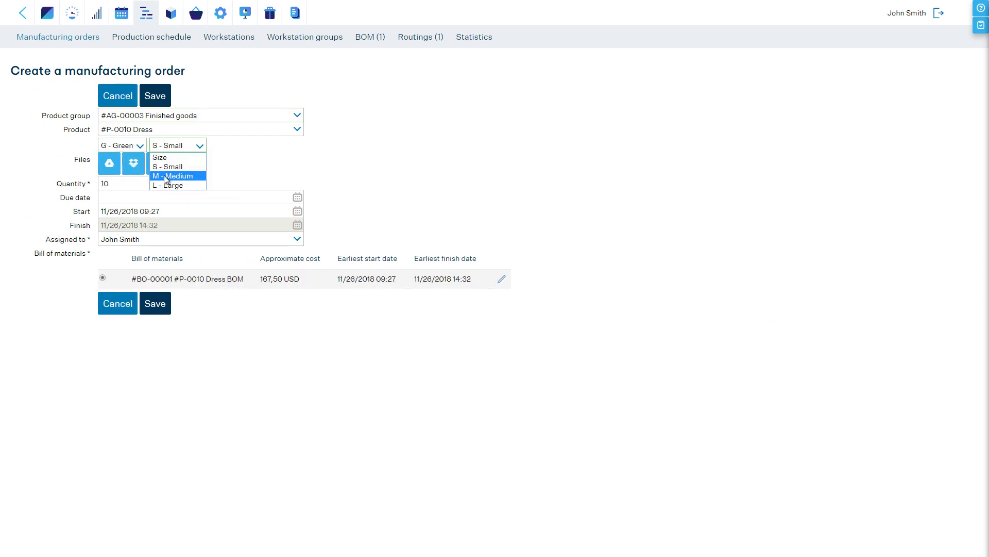
left_click(164, 174)
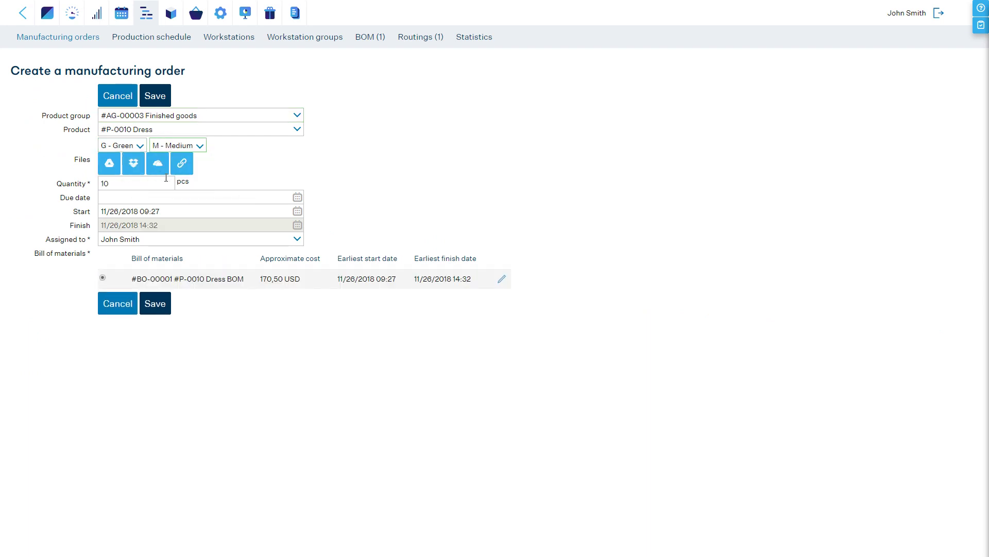
left_click(502, 278)
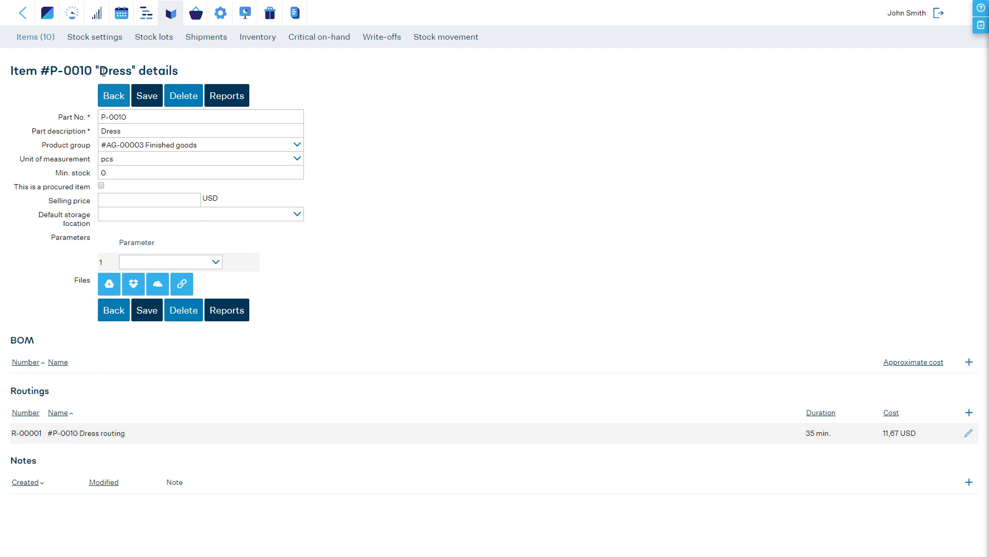
- Create a new item parameter named Fabric under Stock settings > Parameters
left_click(108, 41)
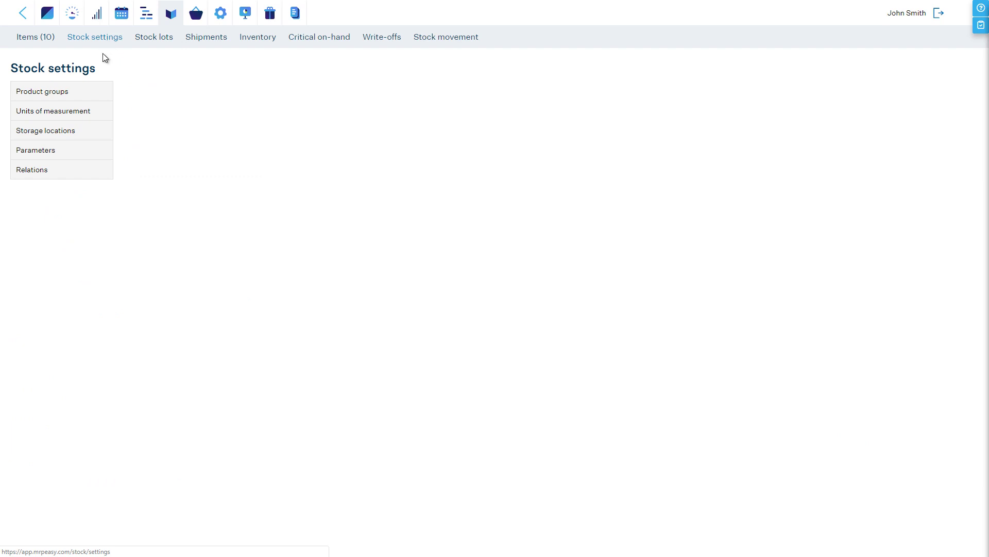
left_click(61, 155)
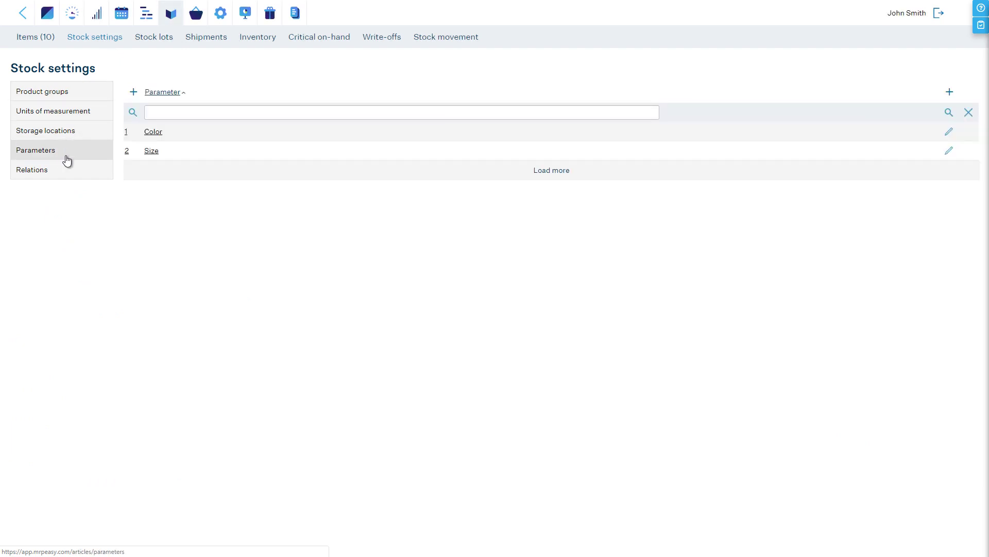
left_click(135, 93)
type("Fabric")
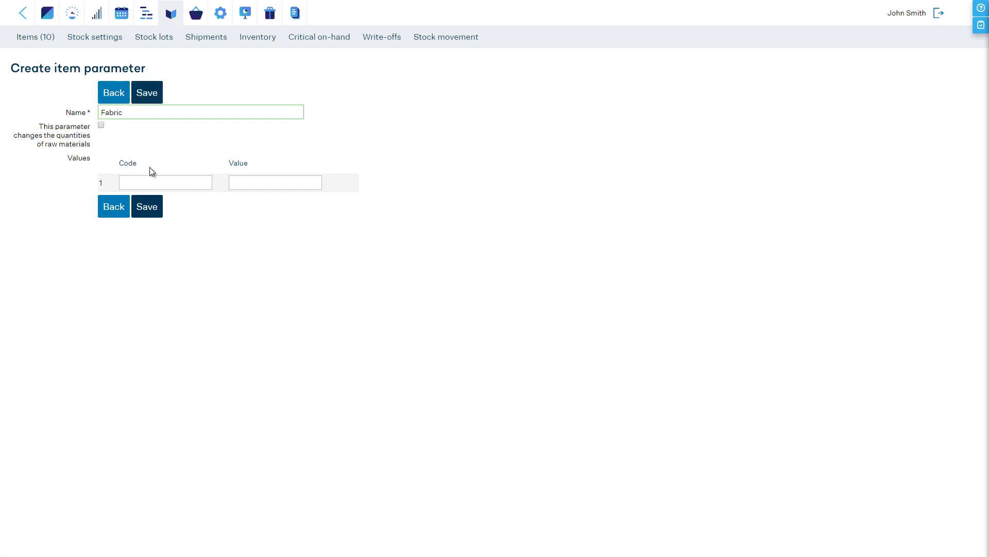
- Give Fabric the values C Cotton, L Linen and S Silk, and save it
left_click(152, 178)
type("C")
key("Tab")
type("Cott")
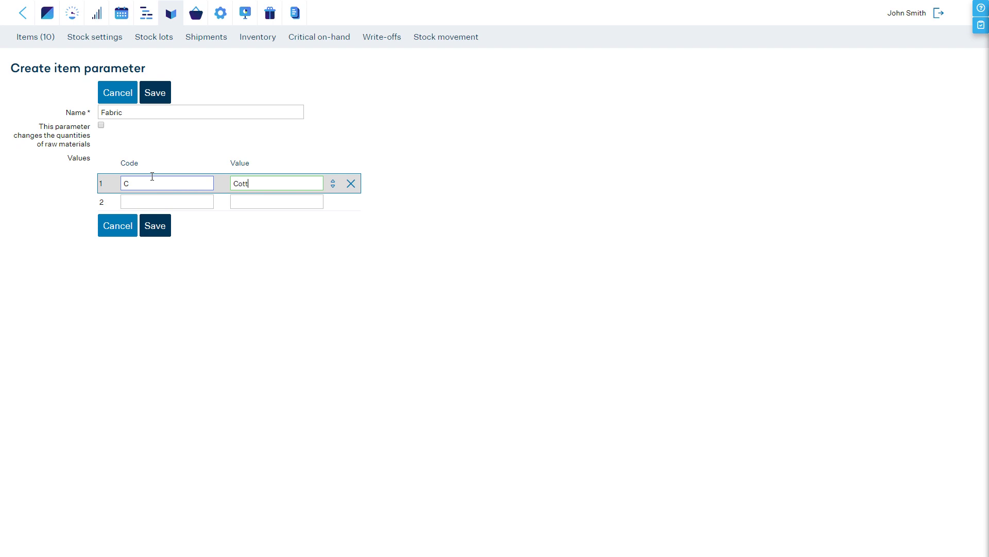
type("on")
key("Tab")
type("L")
key("Tab")
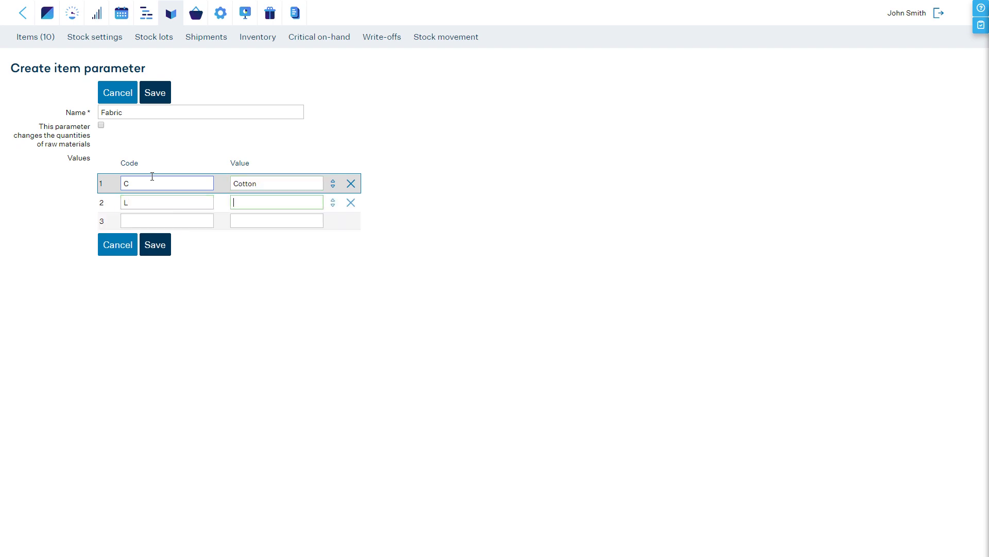
type("Linen")
key("Tab")
type("S")
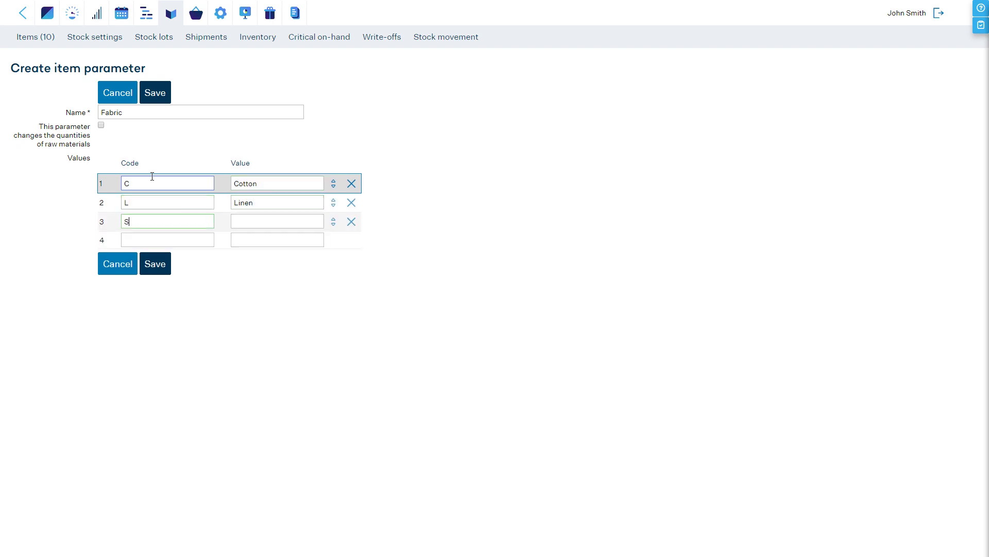
key("Tab")
left_click(154, 263)
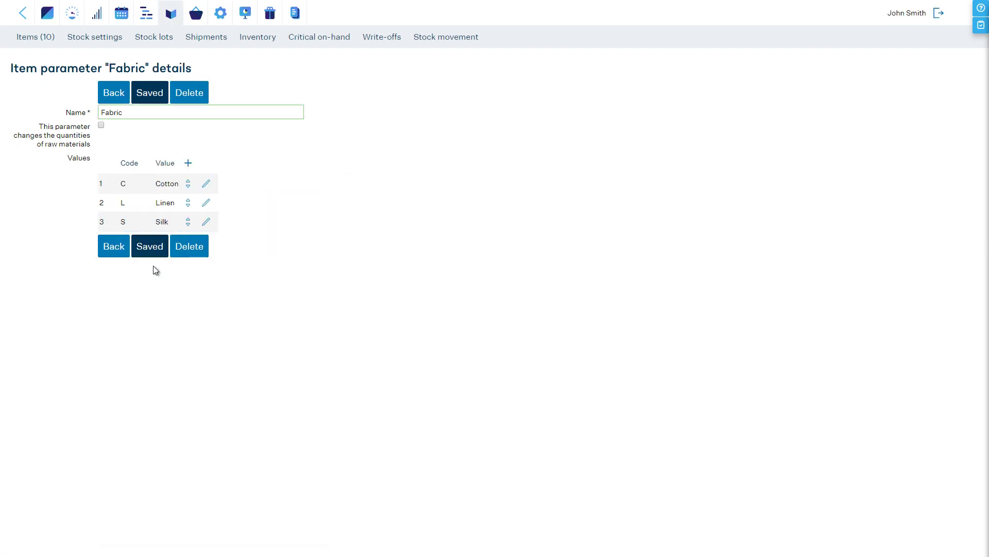
left_click(105, 247)
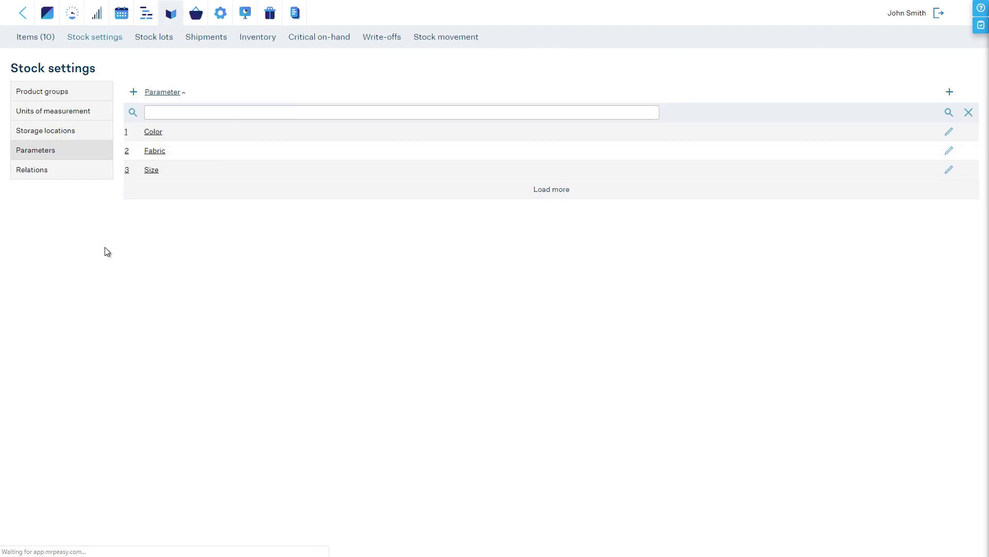
- Create relation 'Fabric-and-color-to-material' using two parameters, Color and Fabric
left_click(78, 170)
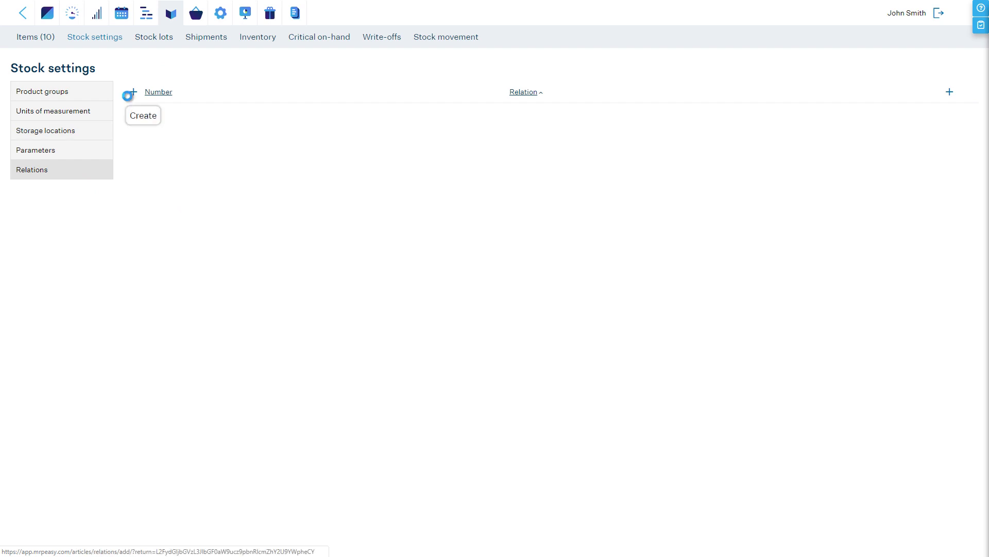
left_click(133, 91)
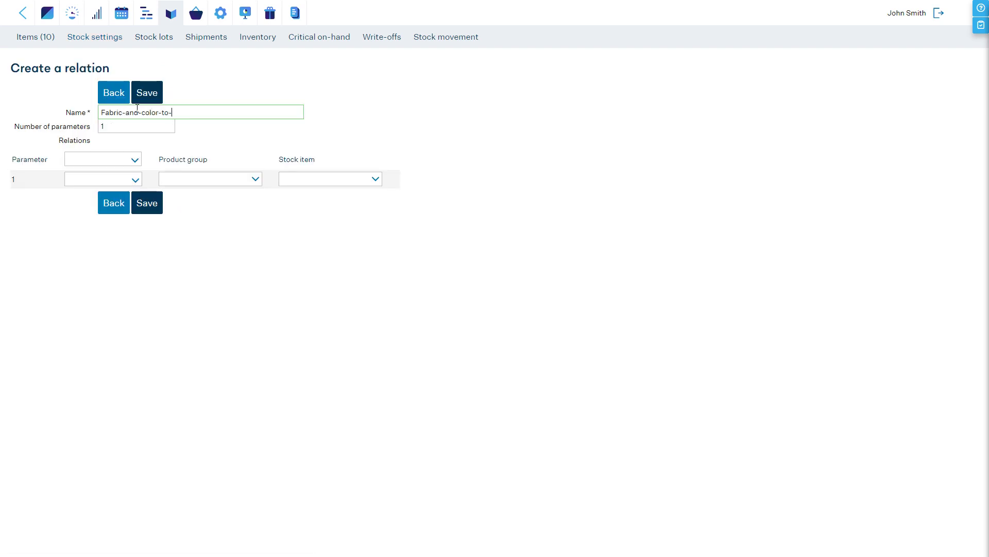
type("Fabric-and-color-to-material")
left_click(136, 126)
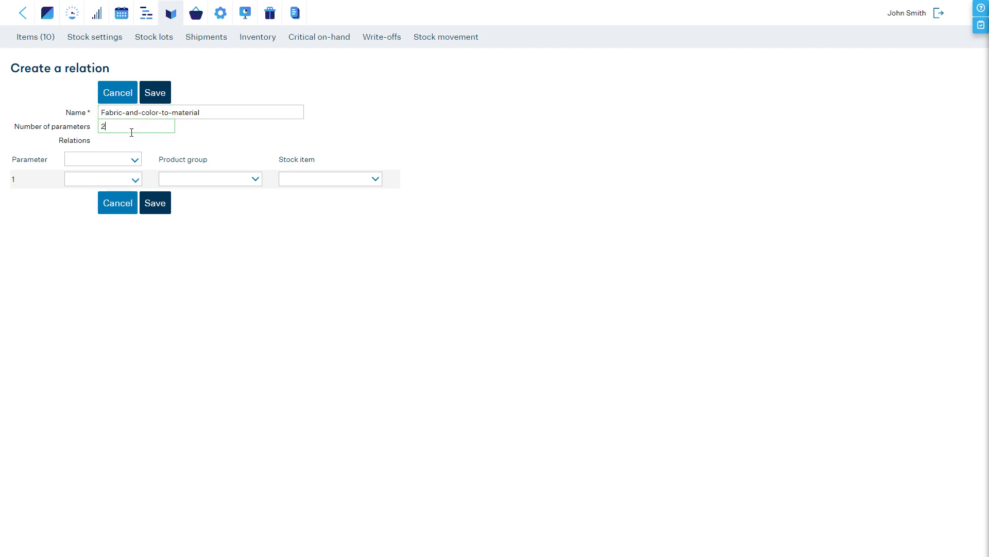
left_click(135, 159)
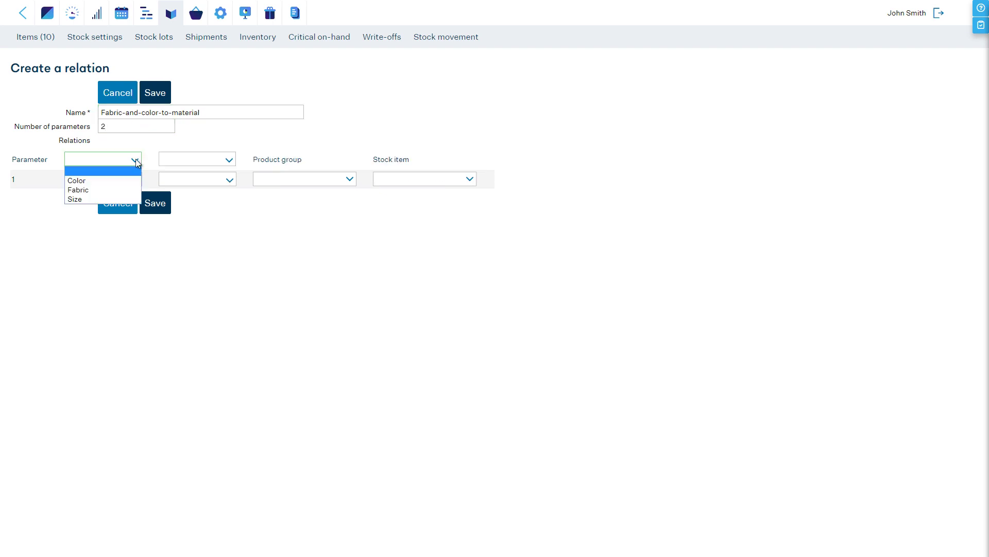
left_click(134, 181)
left_click(228, 159)
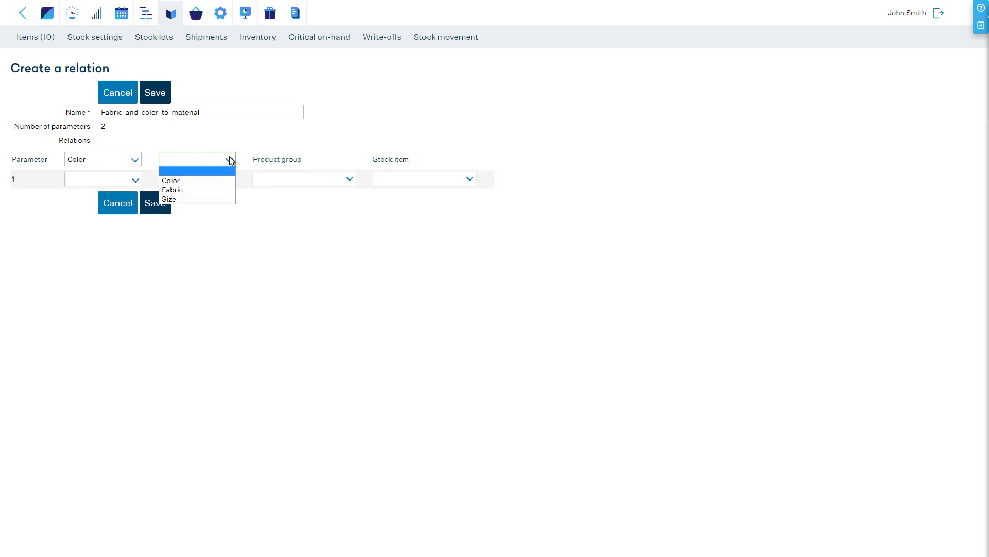
left_click(222, 189)
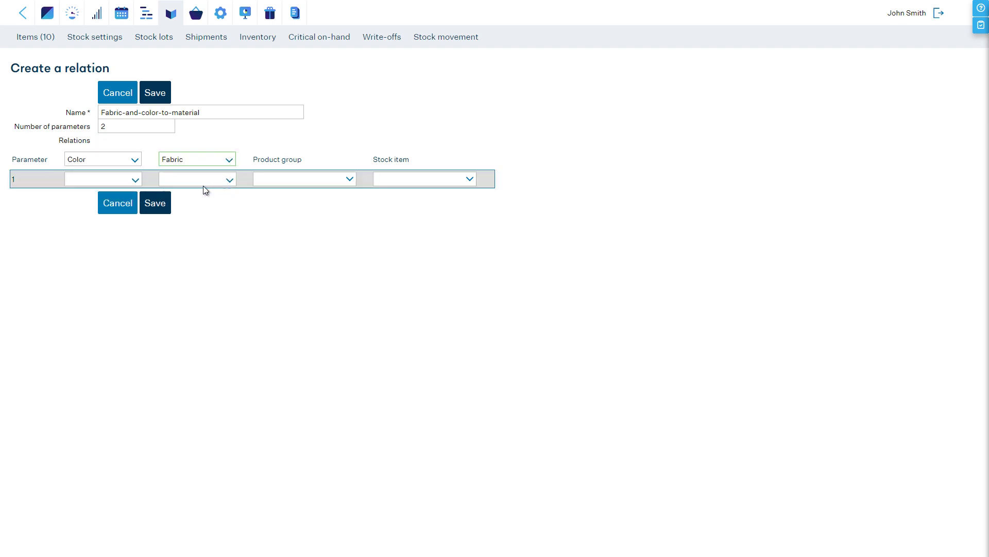
- Map row 1, Blue and Cotton, to the Cotton, Blue material
left_click(137, 180)
left_click(129, 204)
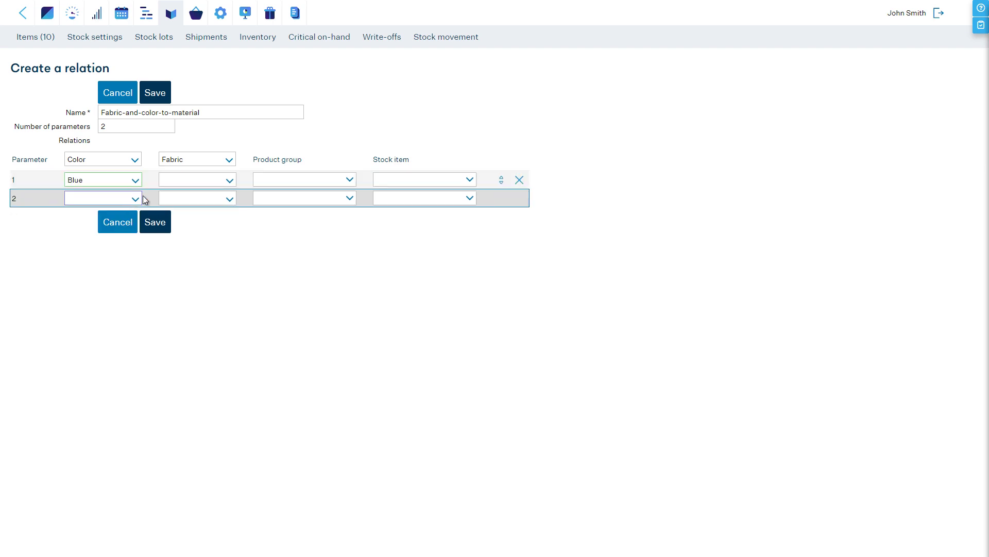
left_click(228, 181)
left_click(225, 202)
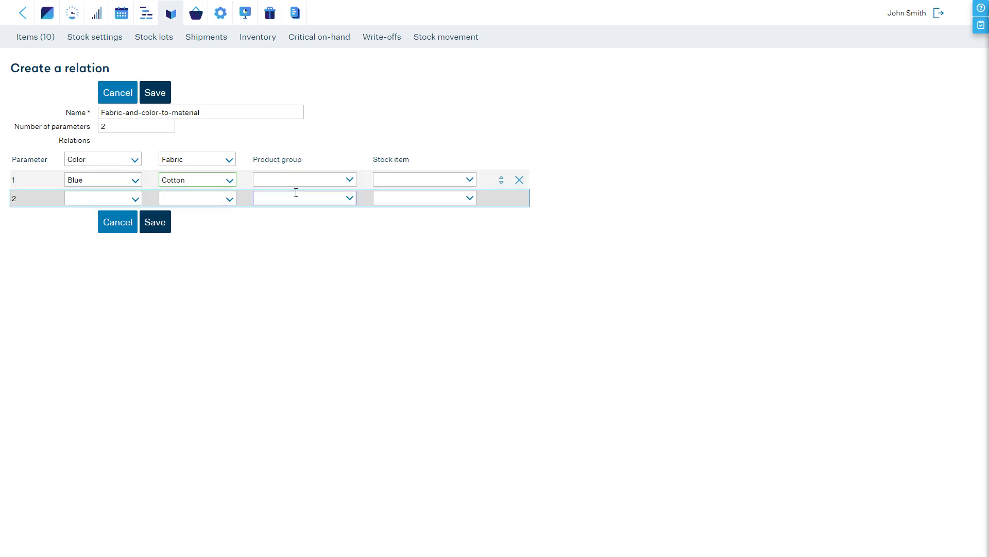
left_click(403, 179)
type("blu")
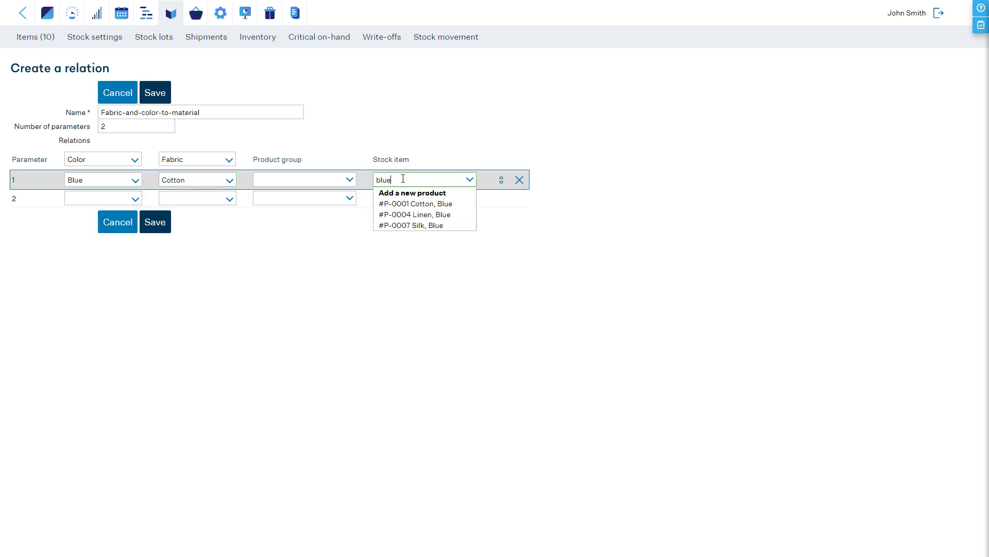
type("e")
left_click(415, 204)
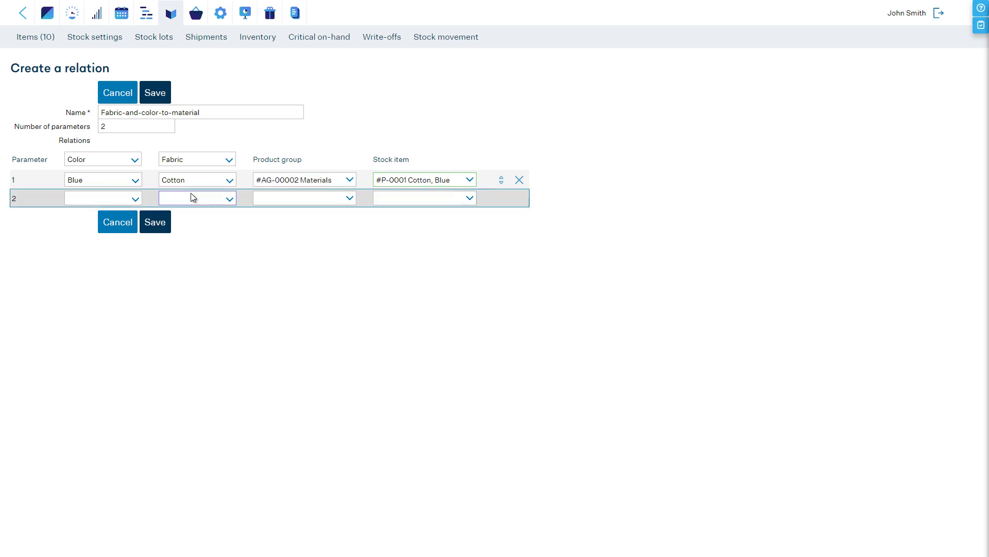
- Map row 2, Green and Cotton, to the Cotton, Green material
left_click(133, 197)
left_click(132, 227)
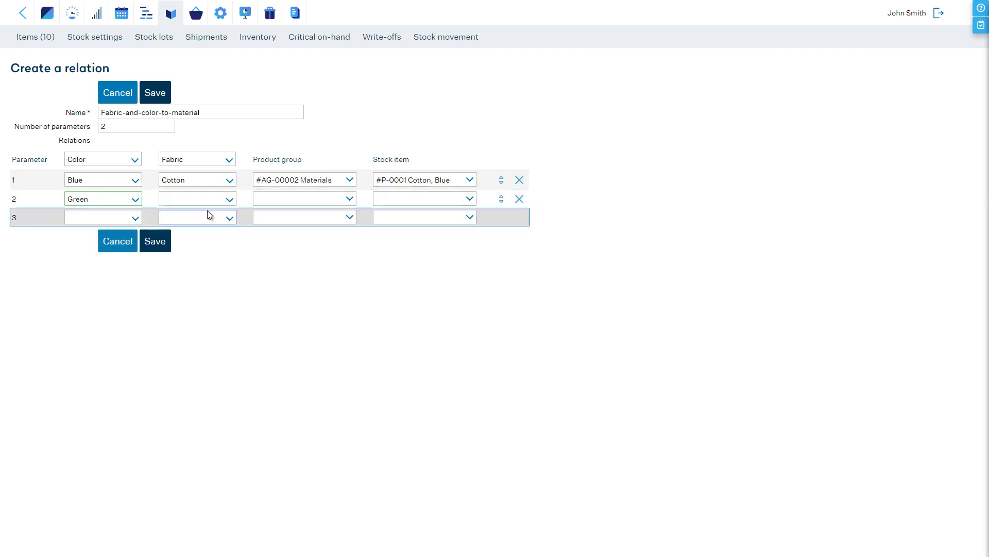
left_click(232, 205)
left_click(222, 218)
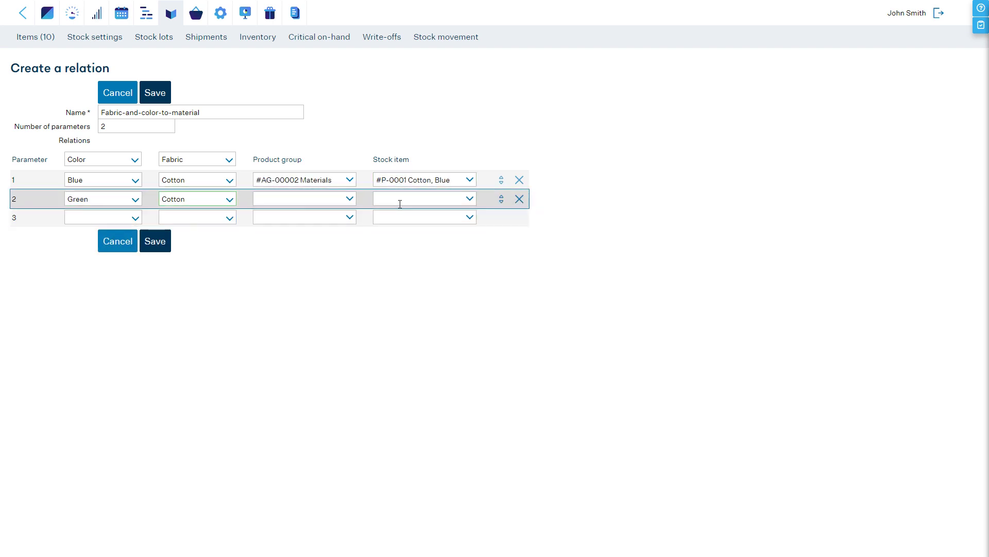
type("green")
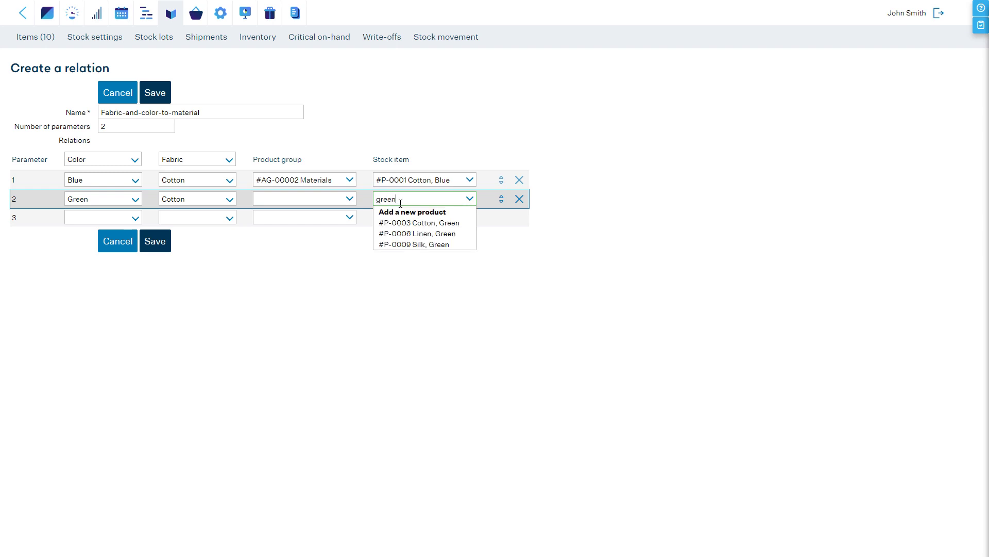
left_click(399, 222)
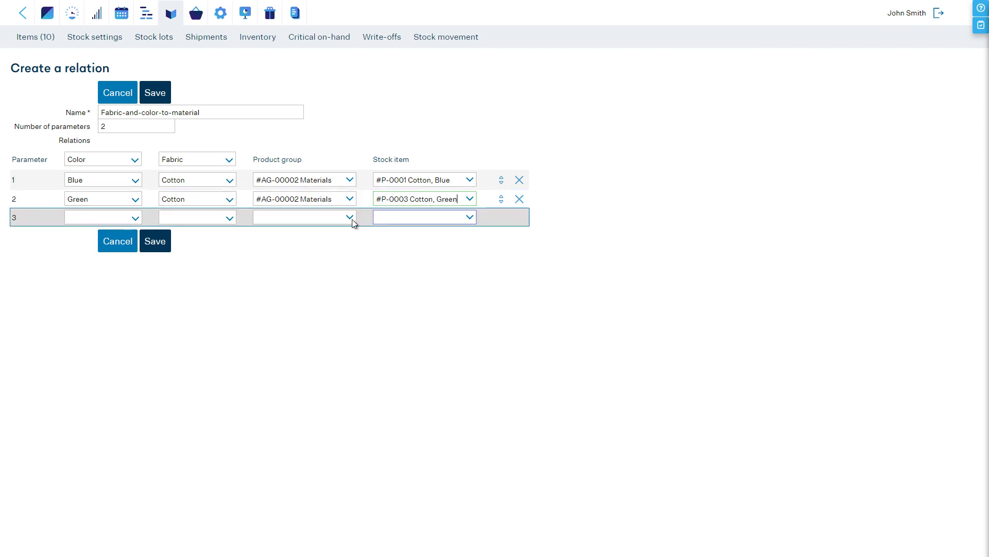
- Set row 3's colour to Red, link row 9 to Silk, Red, and save
left_click(116, 215)
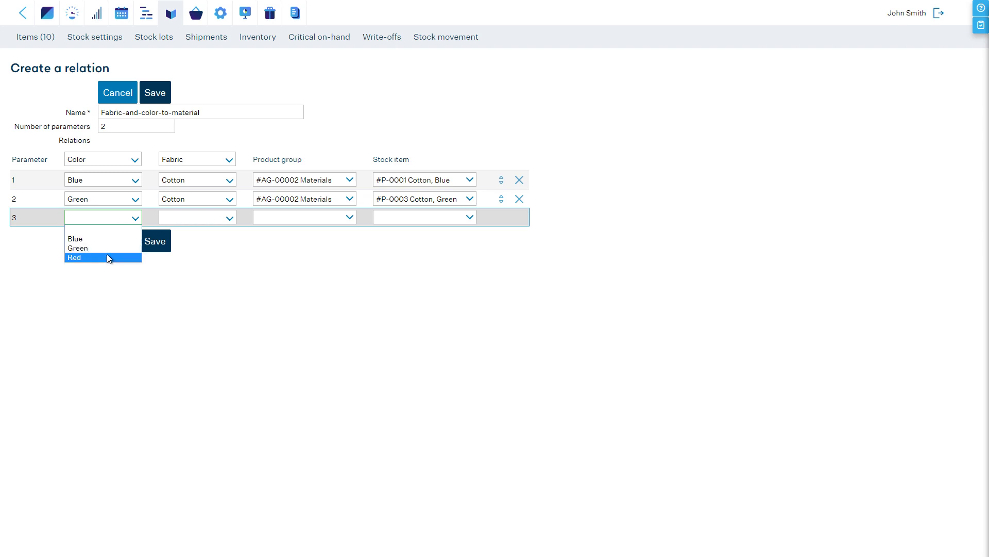
left_click(107, 254)
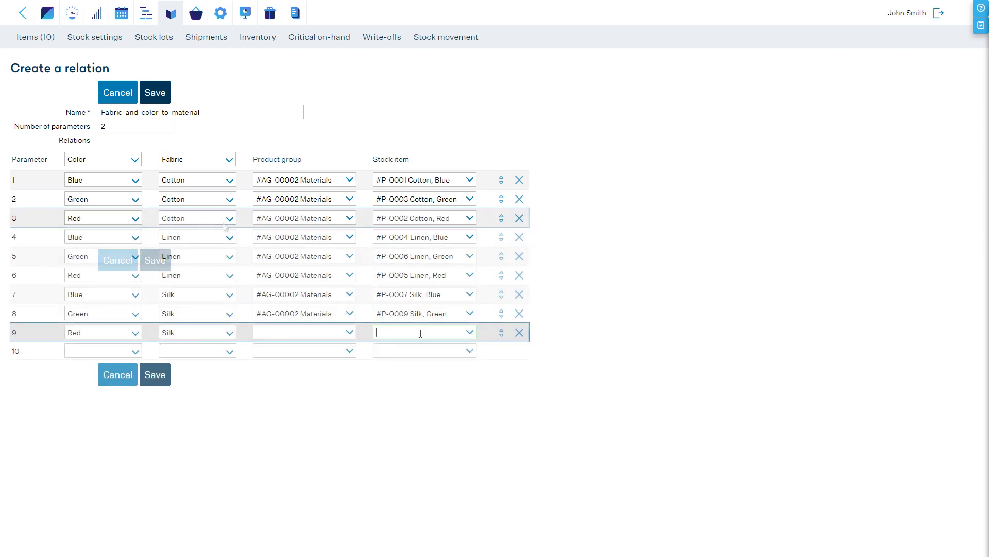
type("silk")
left_click(421, 373)
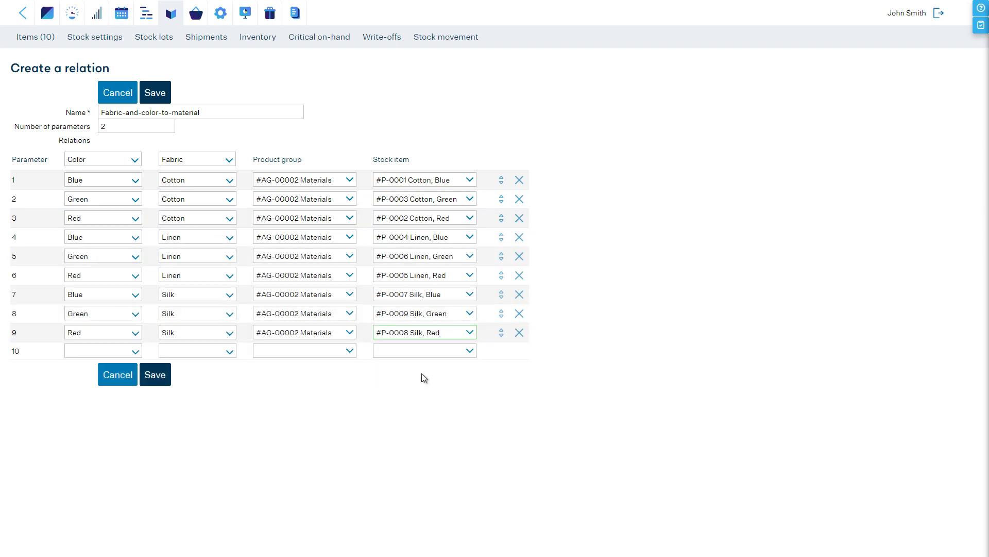
left_click(155, 374)
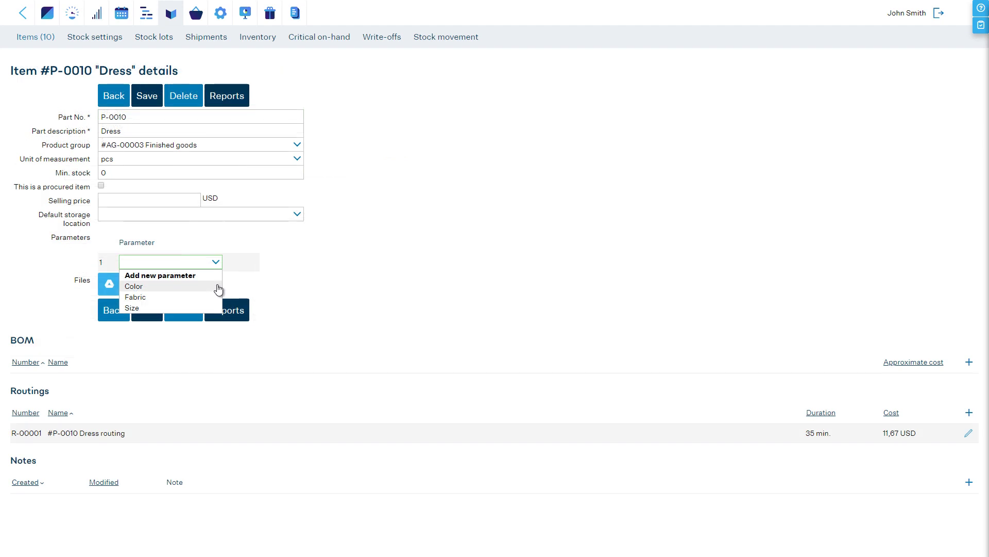
- Give the Dress item the parameters Color, Fabric and Size, then save it
left_click(217, 285)
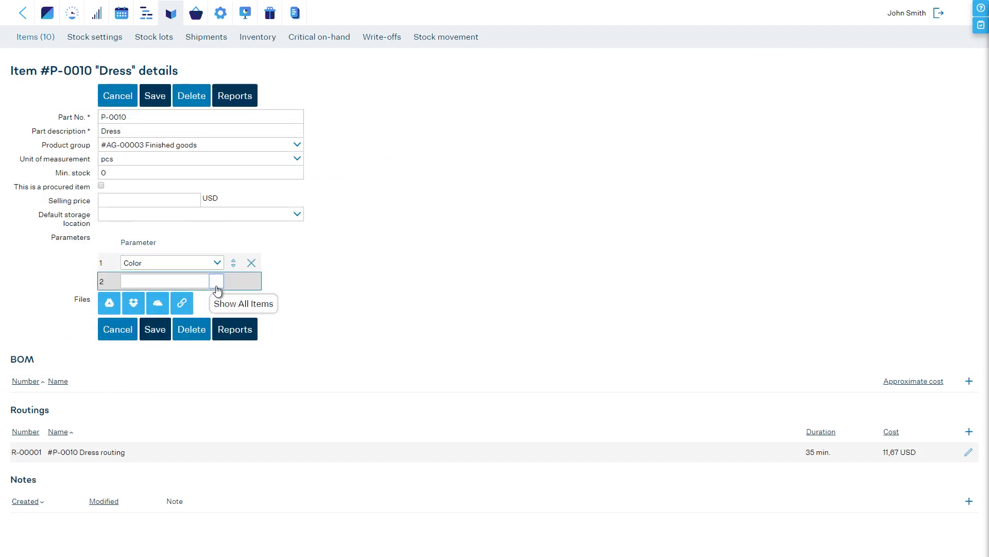
left_click(217, 287)
left_click(212, 312)
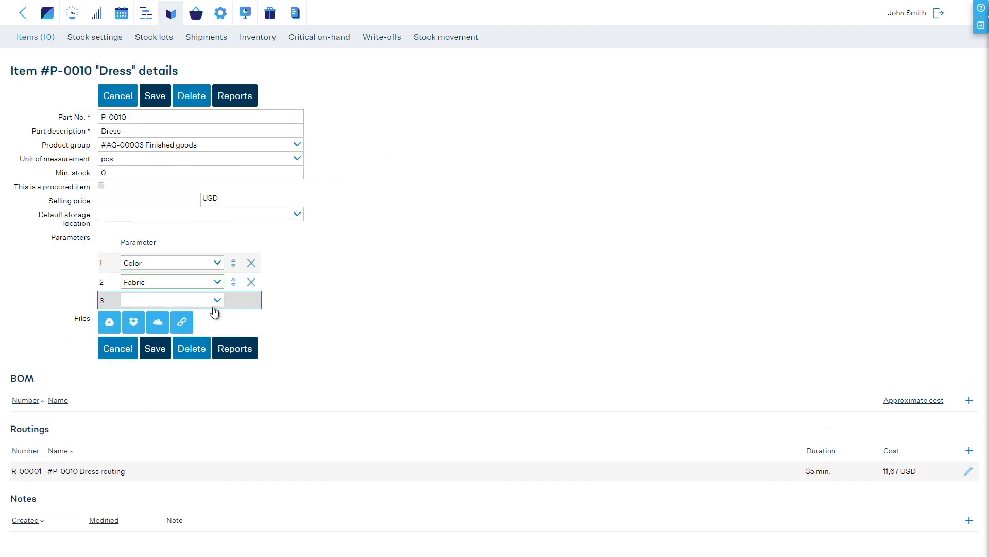
left_click(216, 301)
left_click(198, 346)
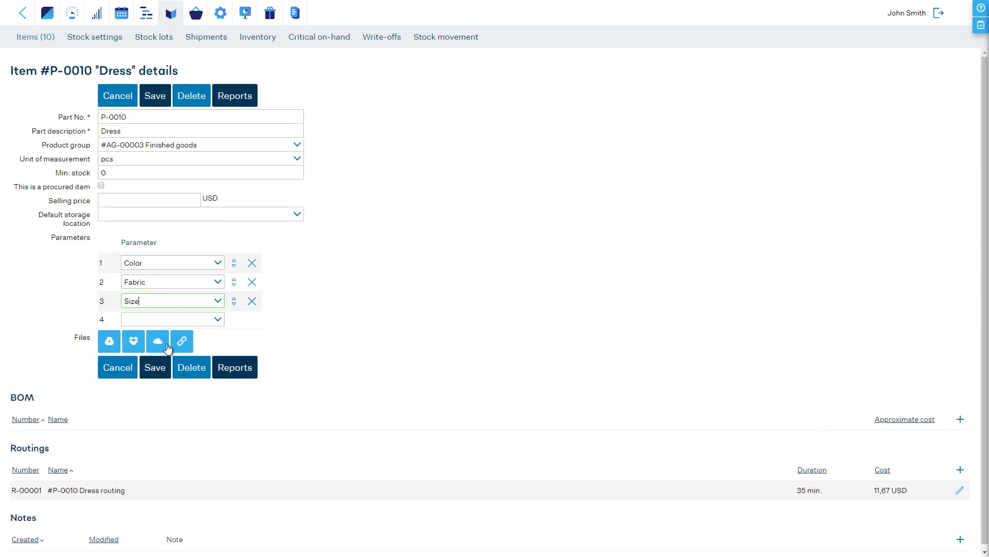
left_click(160, 367)
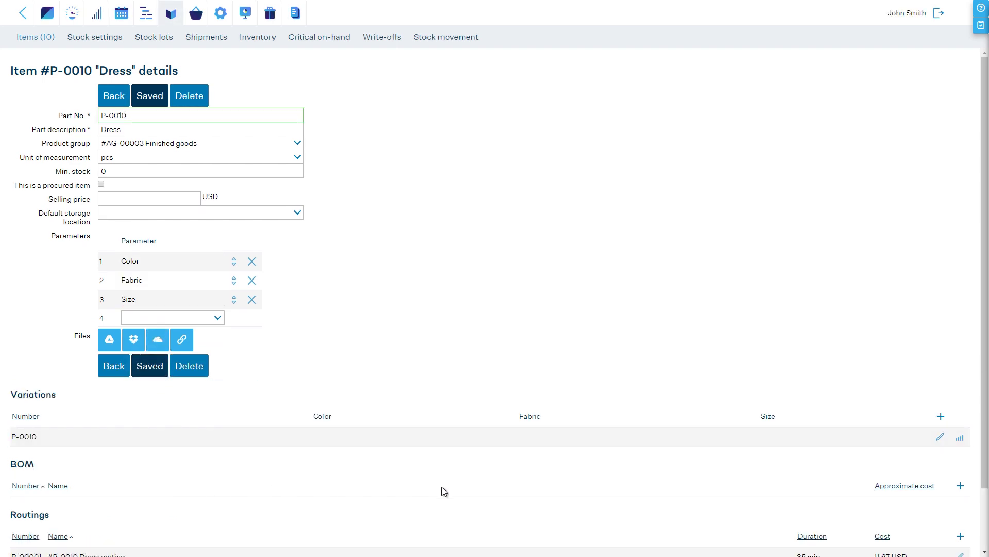
- Build and save a Dress BOM from relation Fabric-and-color-to-material, with Medium quantity 1.2
left_click(961, 486)
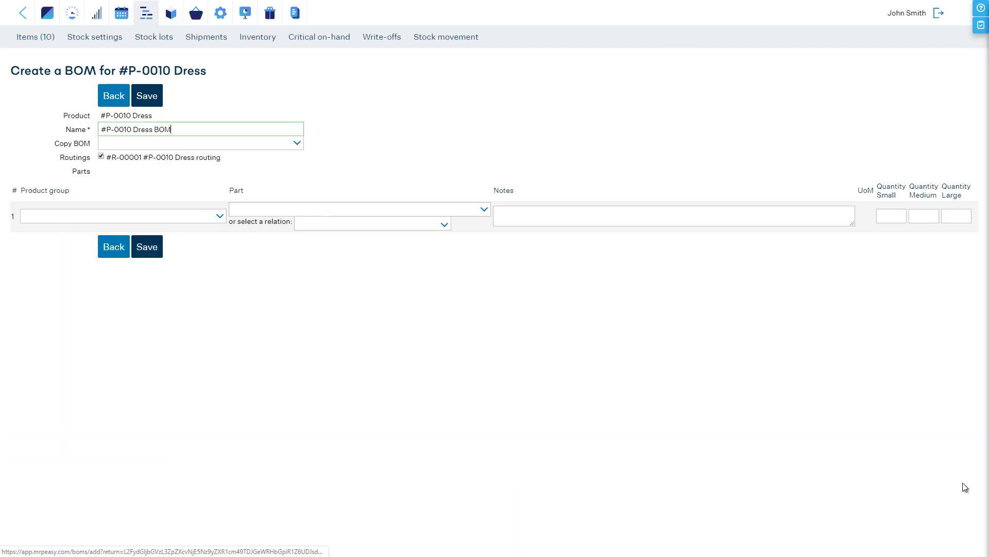
left_click(444, 225)
left_click(430, 245)
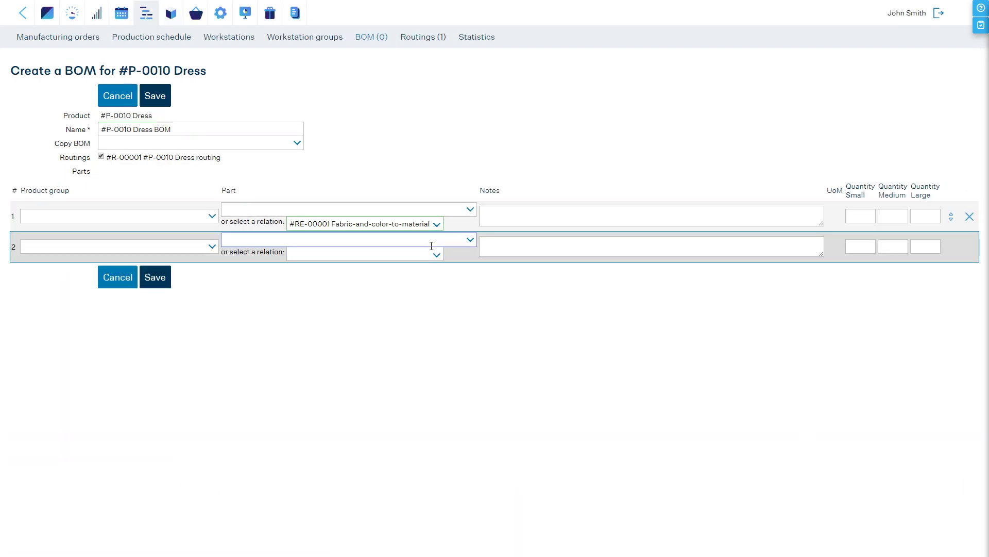
left_click(888, 217)
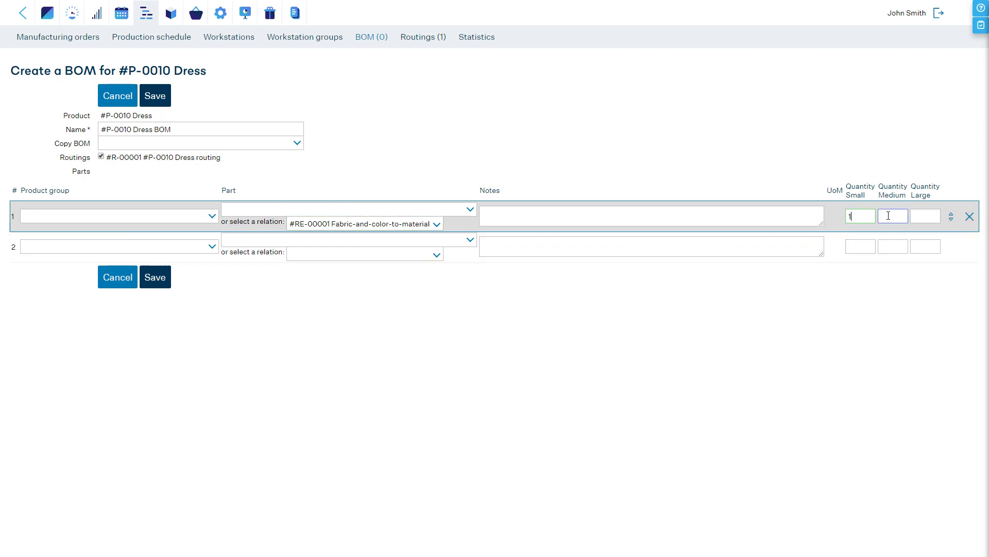
type("1.2")
left_click(156, 277)
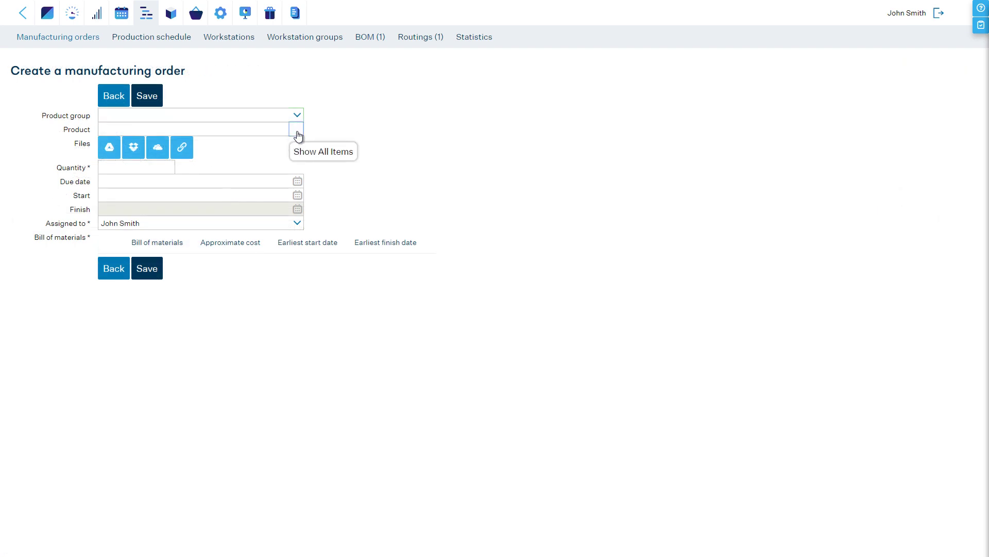
- Draft an order for 10 Dresses in Blue, Cotton, Small and view its BOM
left_click(297, 130)
left_click(246, 153)
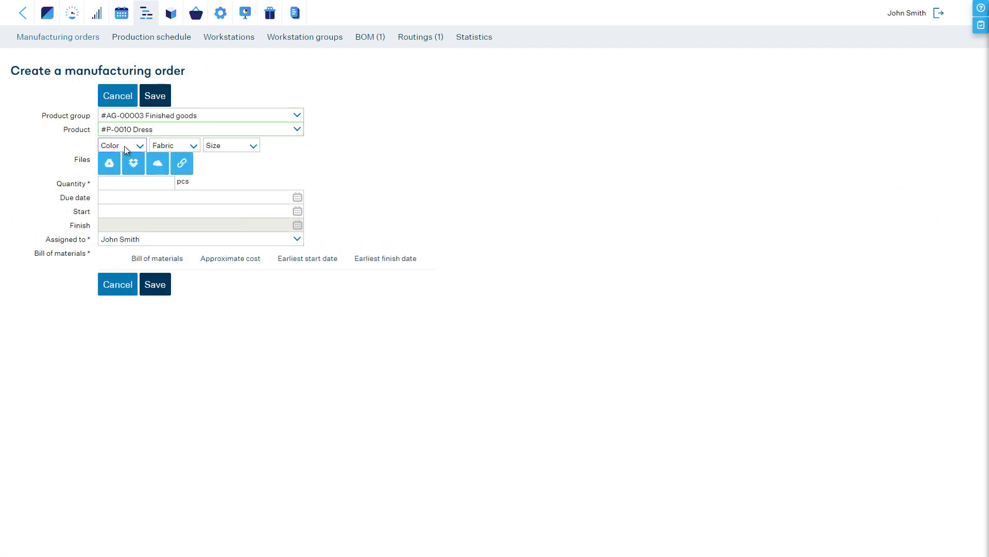
left_click(125, 147)
left_click(124, 167)
left_click(170, 147)
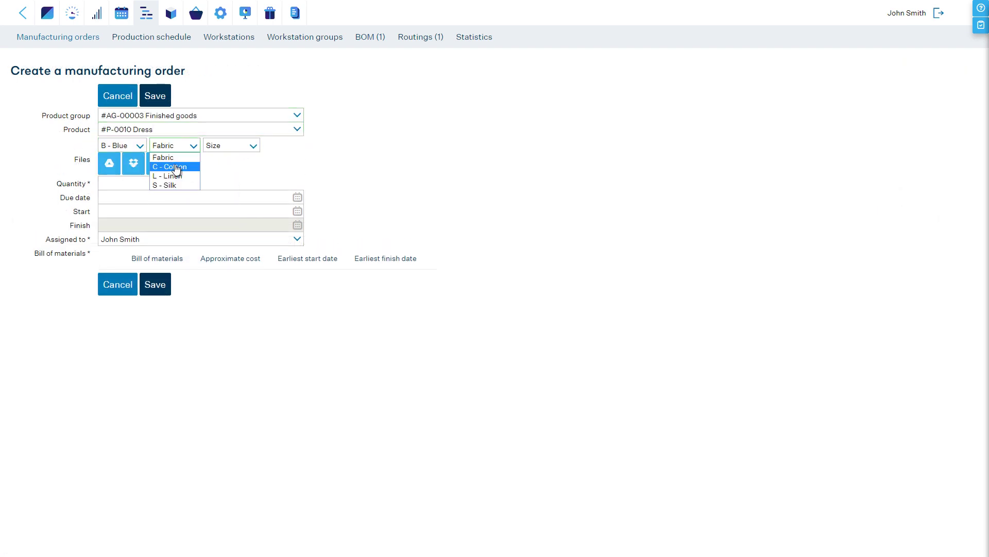
left_click(177, 167)
left_click(227, 145)
left_click(224, 166)
left_click(160, 182)
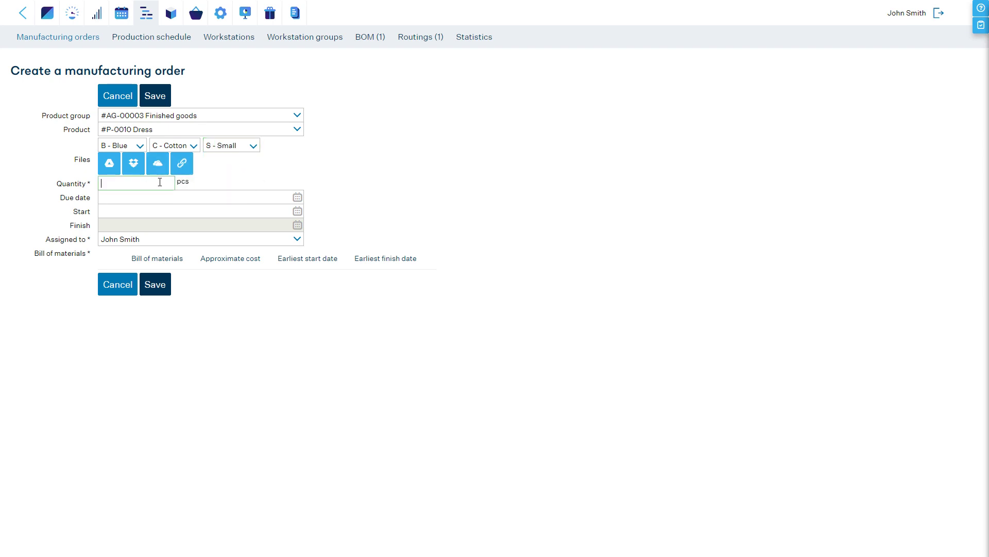
key("Tab")
left_click(501, 279)
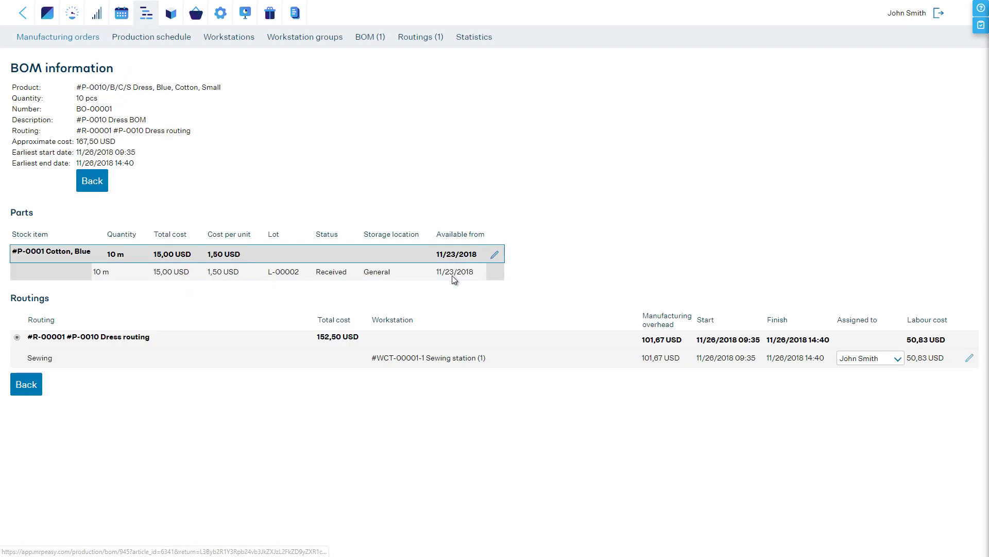